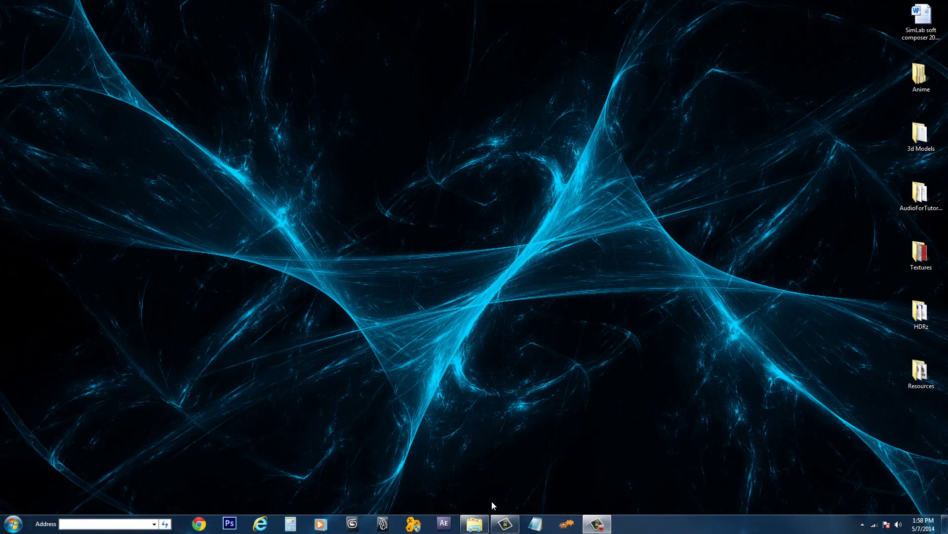
- Launch SimLab Composer 2015 and open the Robot.sim scene with the quadcopter
left_click(566, 525)
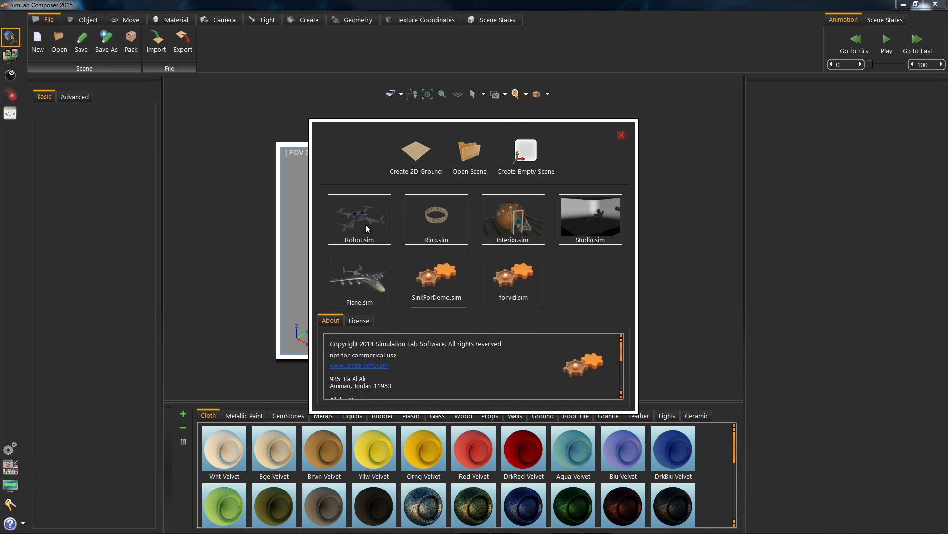
left_click(366, 228)
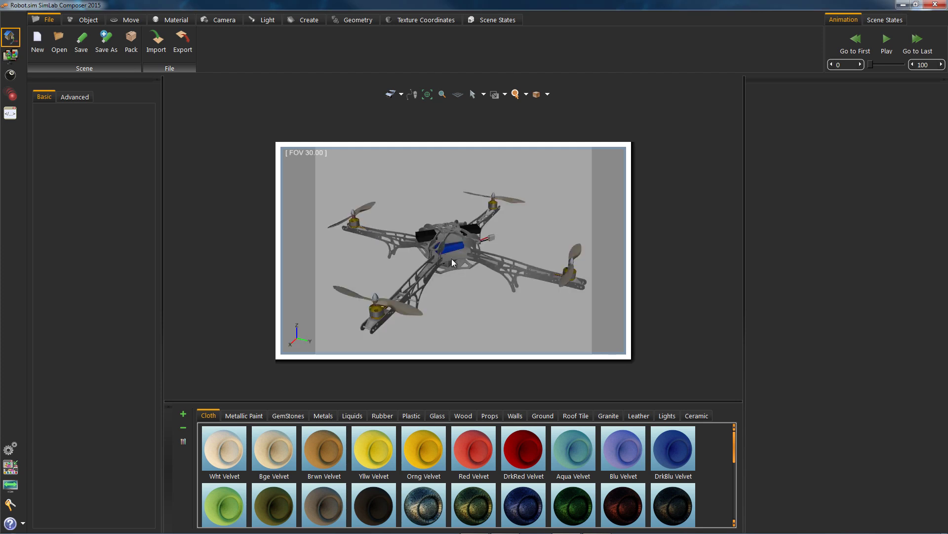
middle_click_drag(451, 259, 353, 270)
left_click_drag(353, 276, 497, 236)
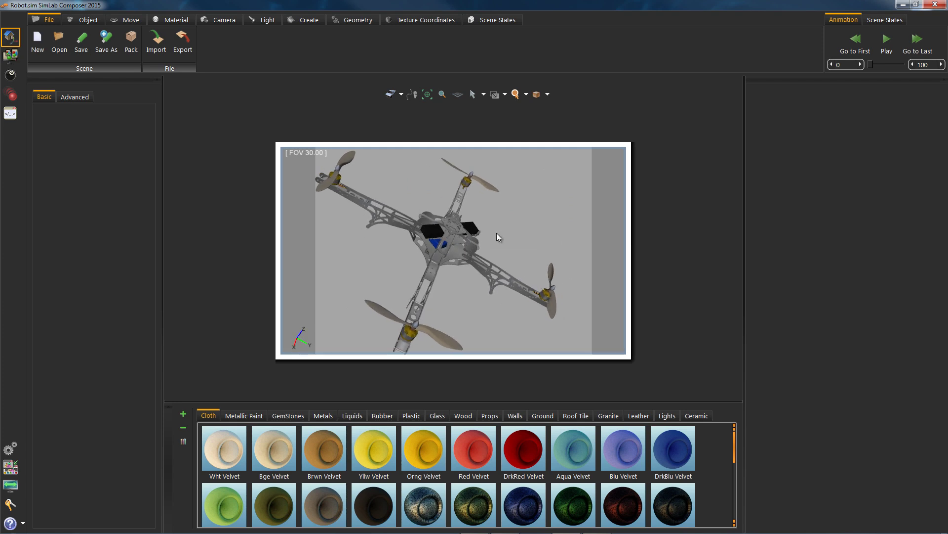
- Set the camera's orbit mode to Spin and orbit the quadcopter to an upright view
left_click(221, 20)
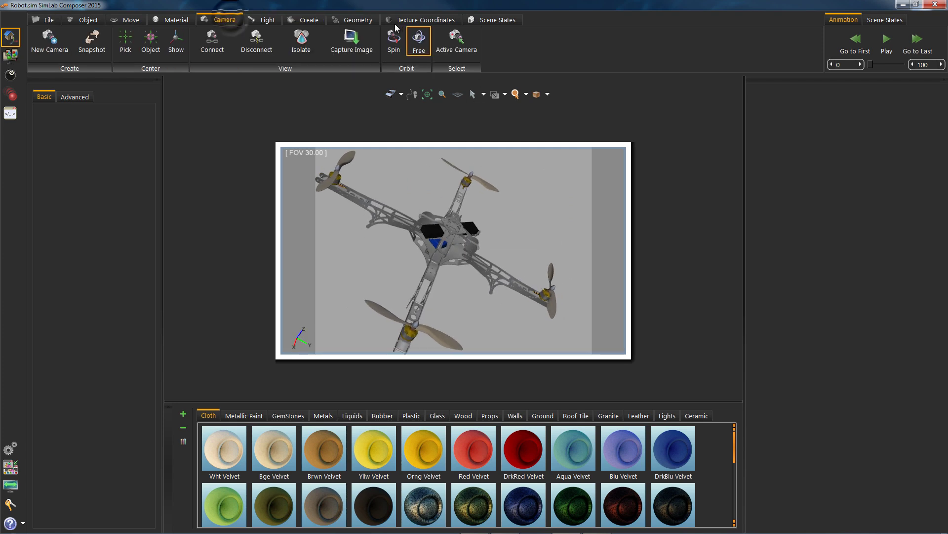
left_click(394, 42)
left_click_drag(467, 286, 466, 258)
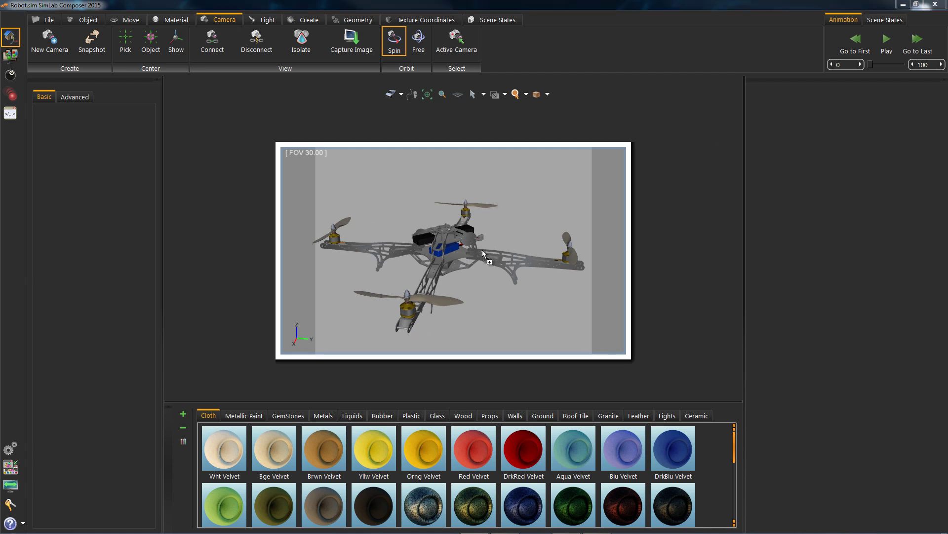
- Bring the Buildings model into the scene and scale it up by a factor of about 25.3
left_click_drag(483, 253, 482, 250)
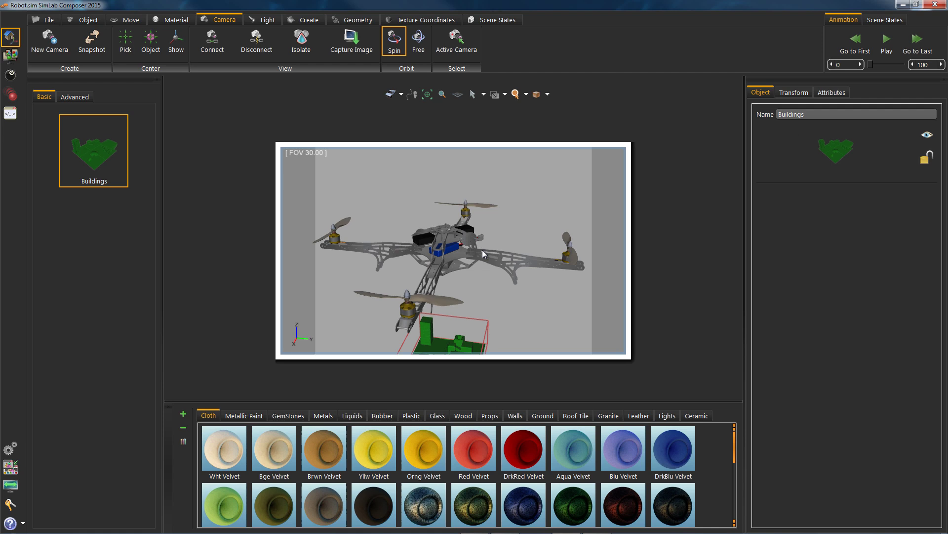
right_click_drag(476, 309, 476, 295)
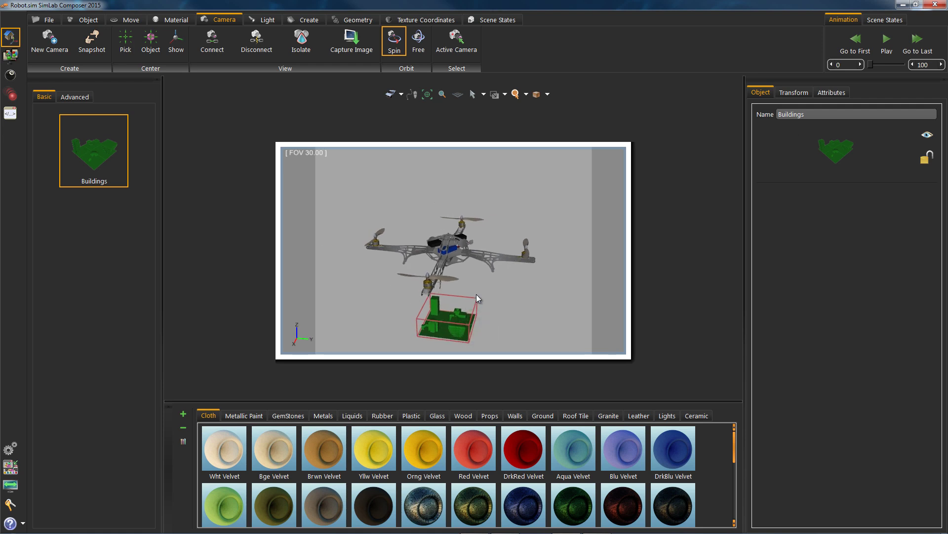
key("s")
left_click_drag(458, 300, 425, 261)
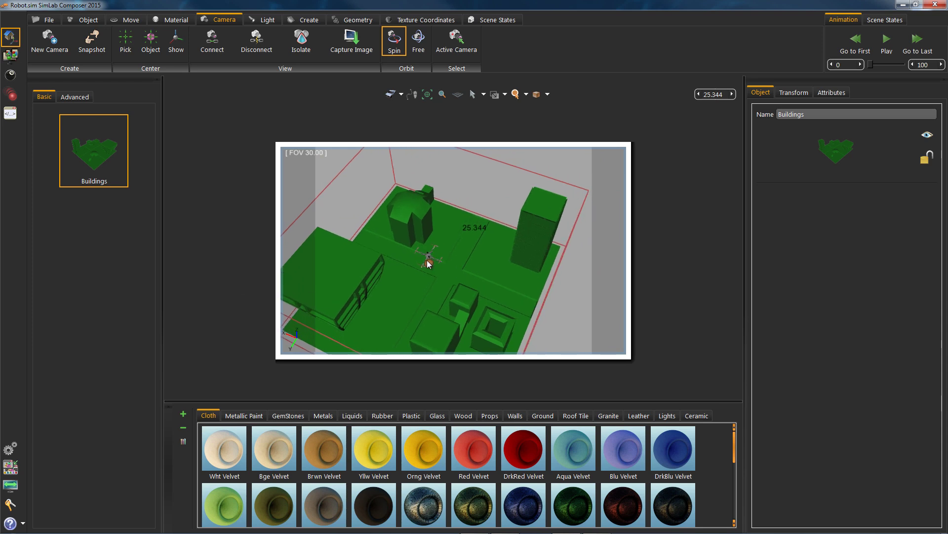
- Snap the complete quadcopter assembly onto the roof of the tall building
left_click(428, 256)
left_click(428, 257)
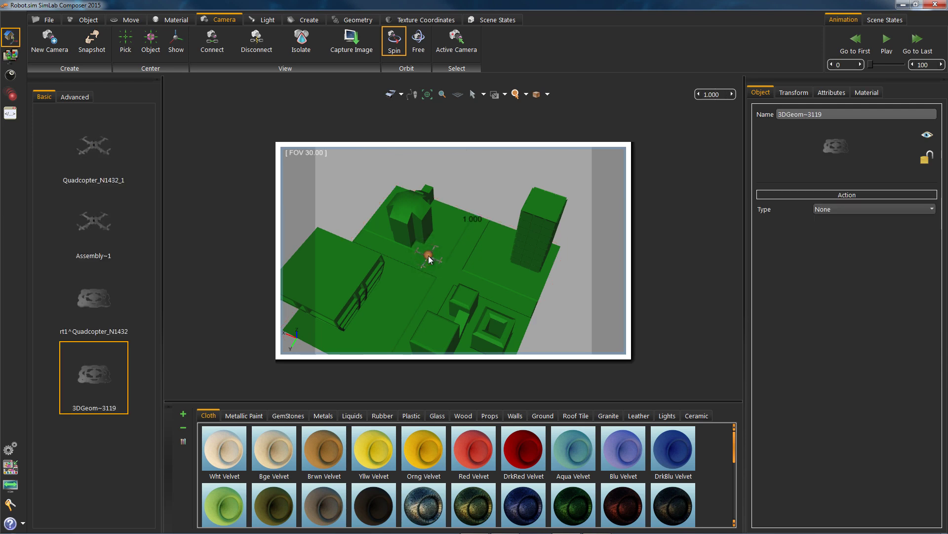
left_click(87, 159)
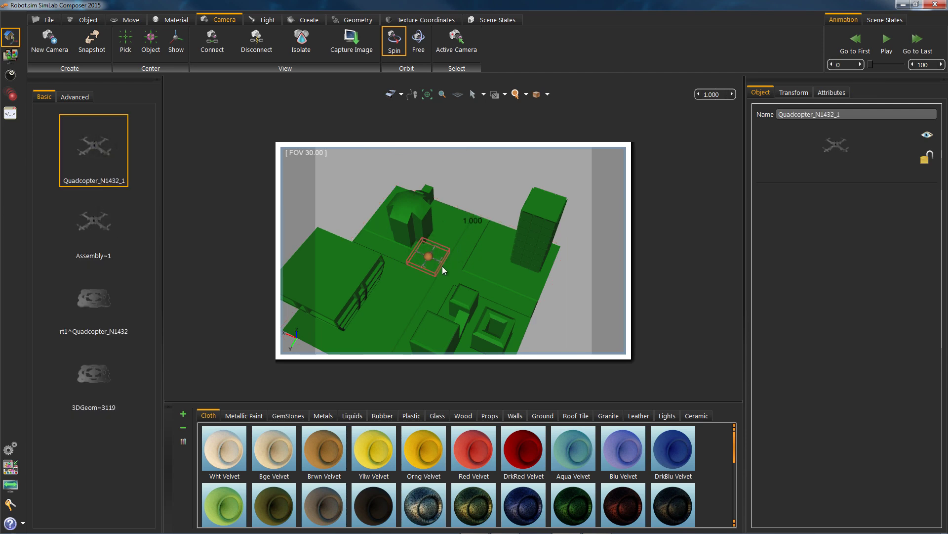
left_click(131, 20)
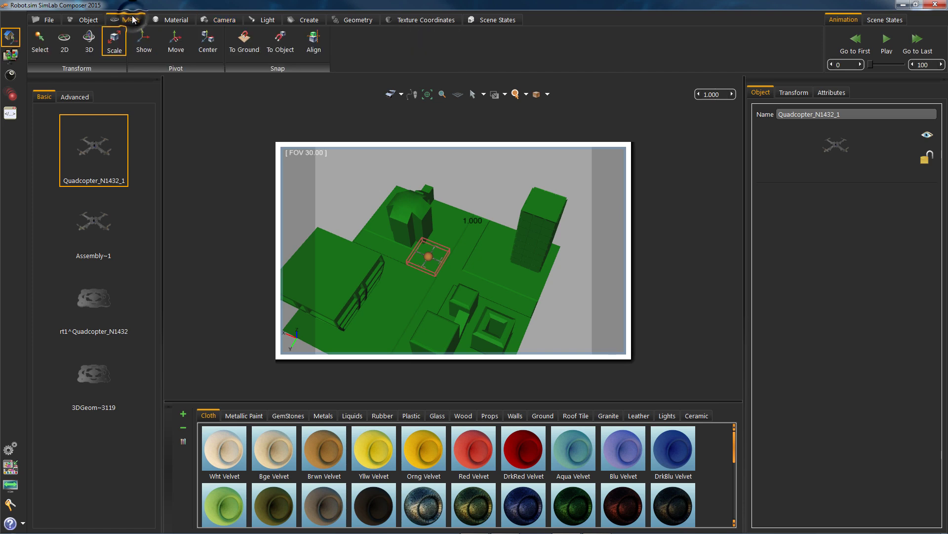
left_click(282, 41)
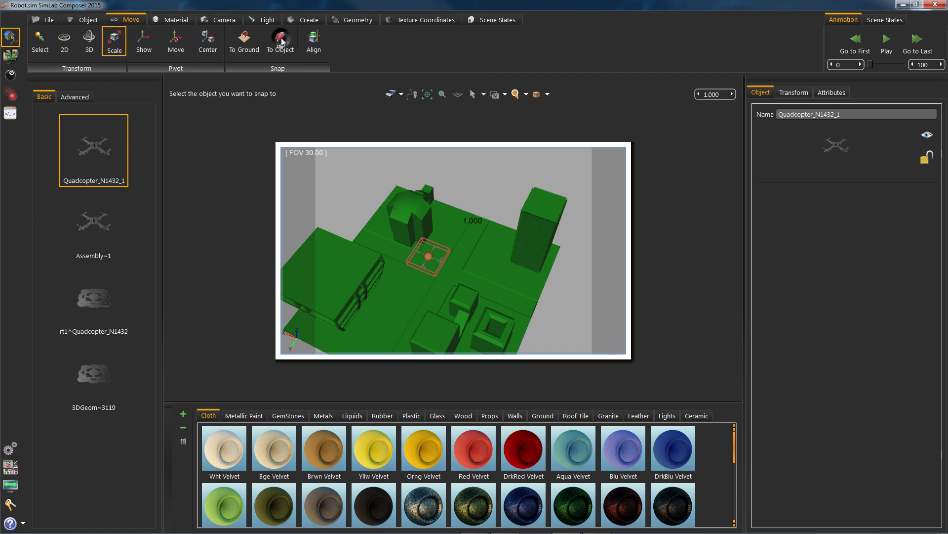
left_click(544, 201)
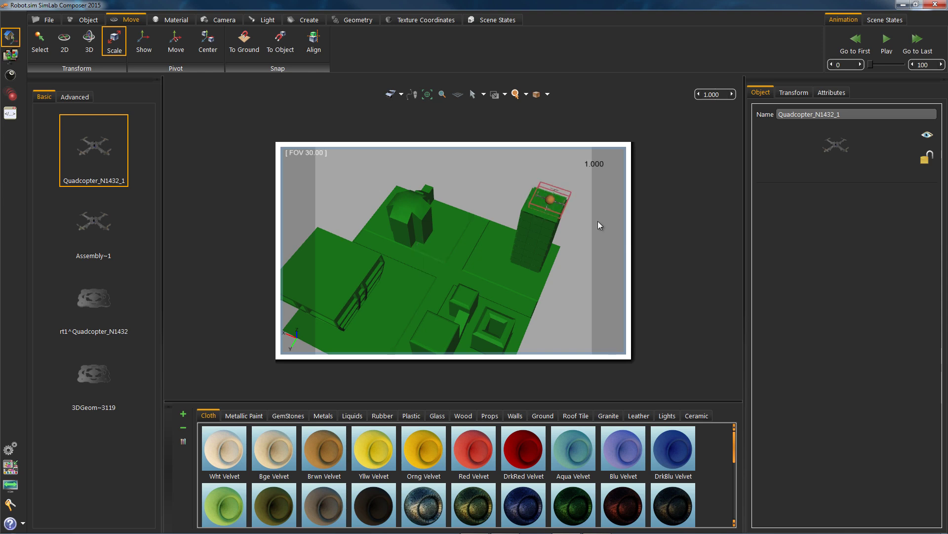
- Frame the quadcopter on the roof, play its existing propeller animation, and return to the first frame
left_click_drag(598, 220, 530, 203)
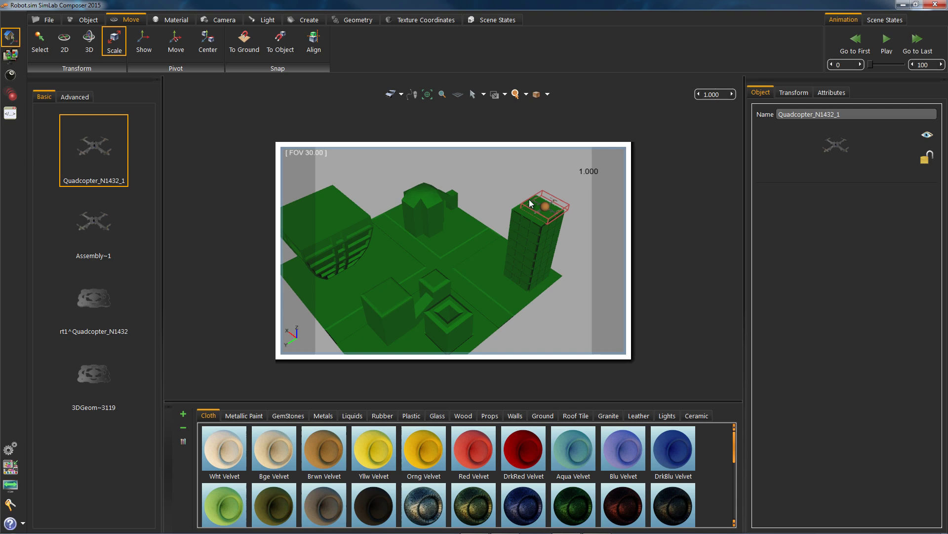
key("f")
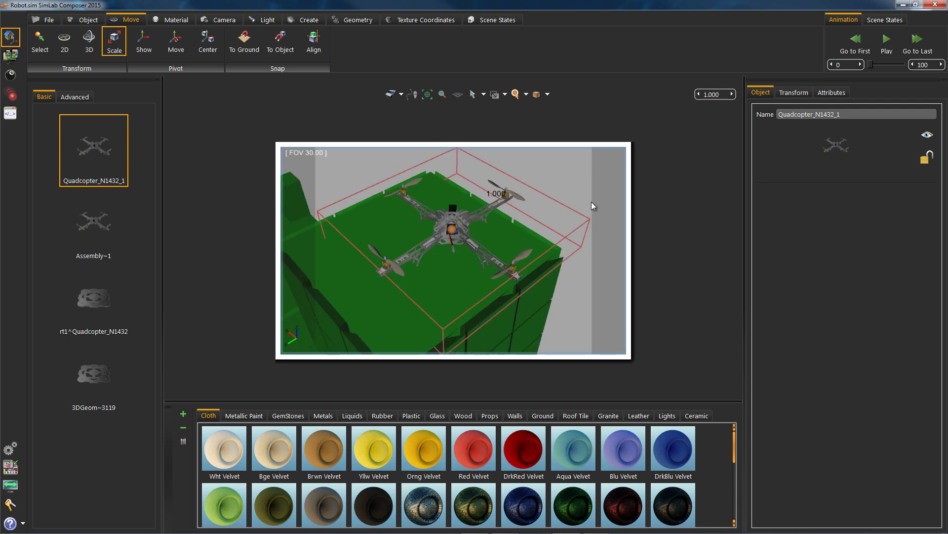
left_click_drag(591, 201, 416, 188)
left_click(885, 46)
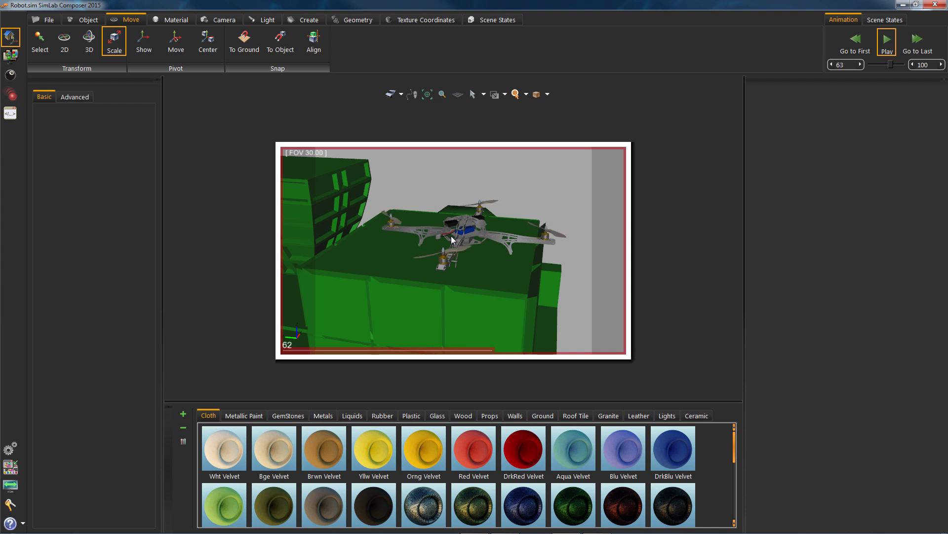
left_click(888, 41)
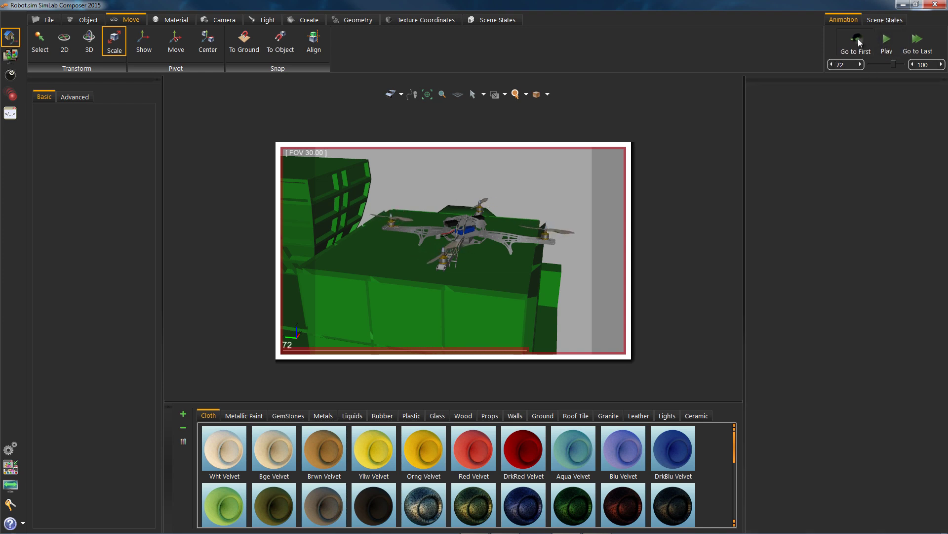
left_click(856, 39)
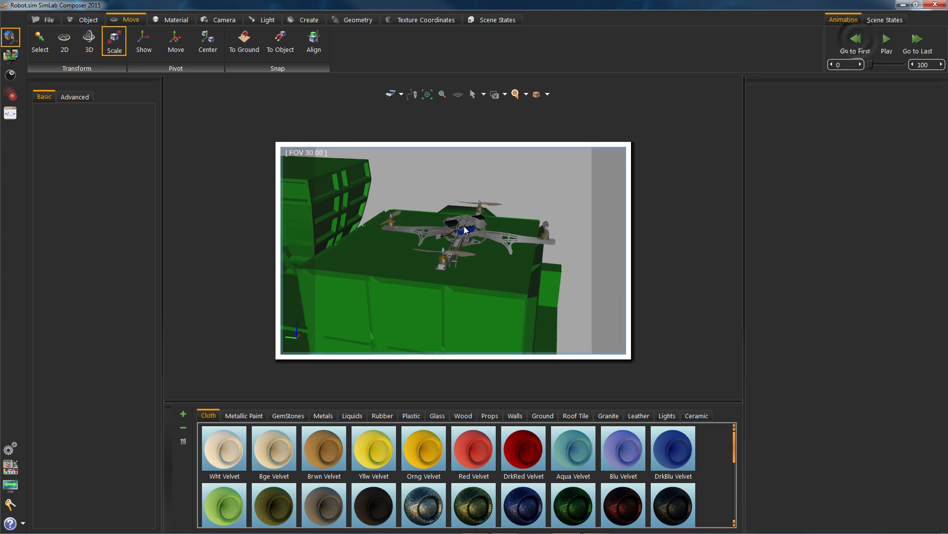
- Delete all existing animations from the scene, then play the timeline to check and return to the first frame
left_click(12, 95)
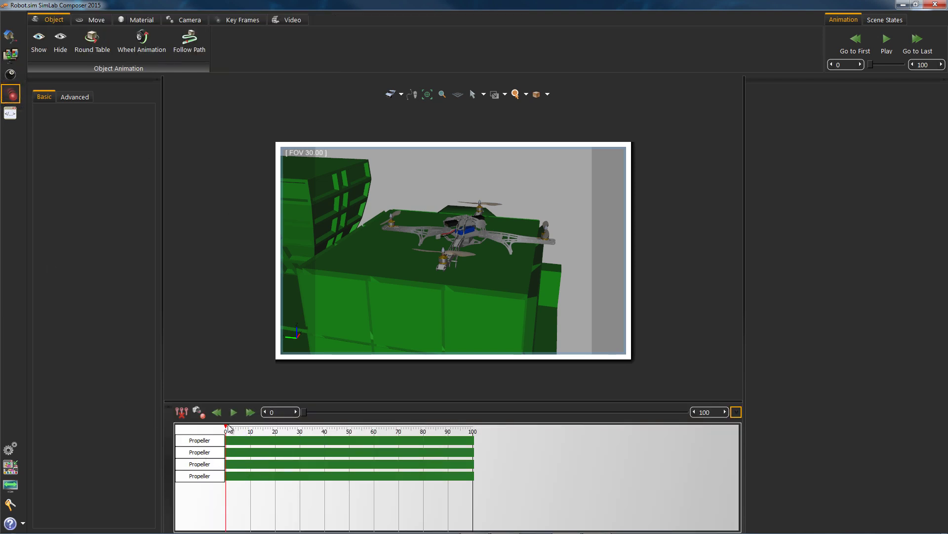
left_click_drag(245, 430, 197, 434)
left_click(181, 412)
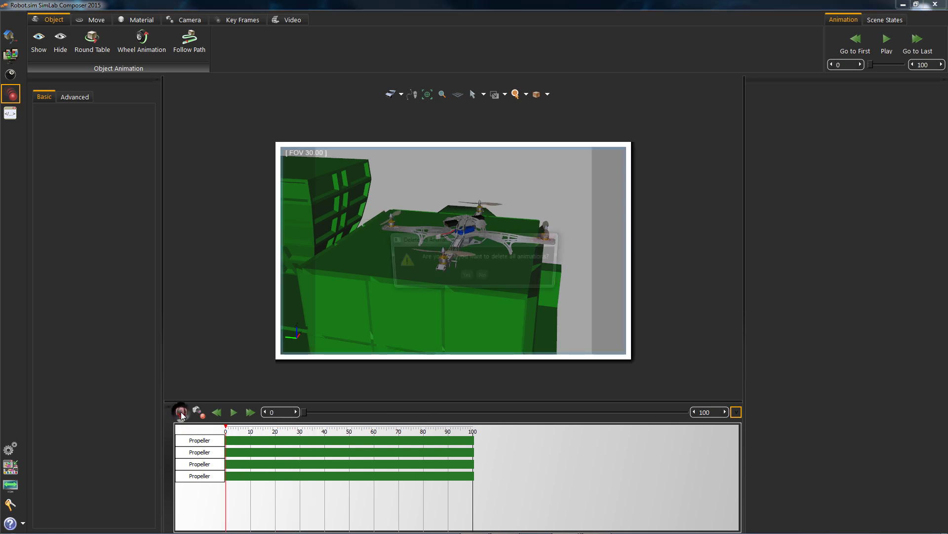
left_click(466, 276)
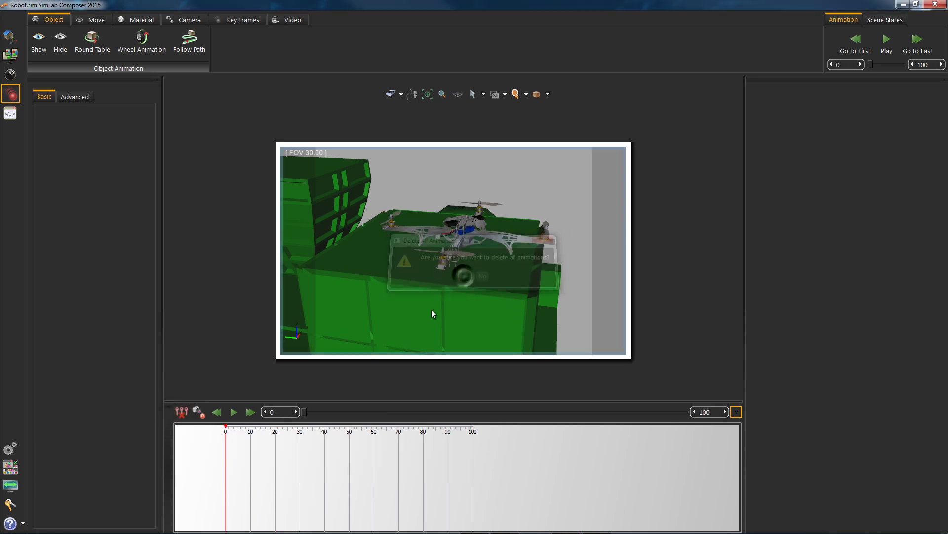
left_click(233, 412)
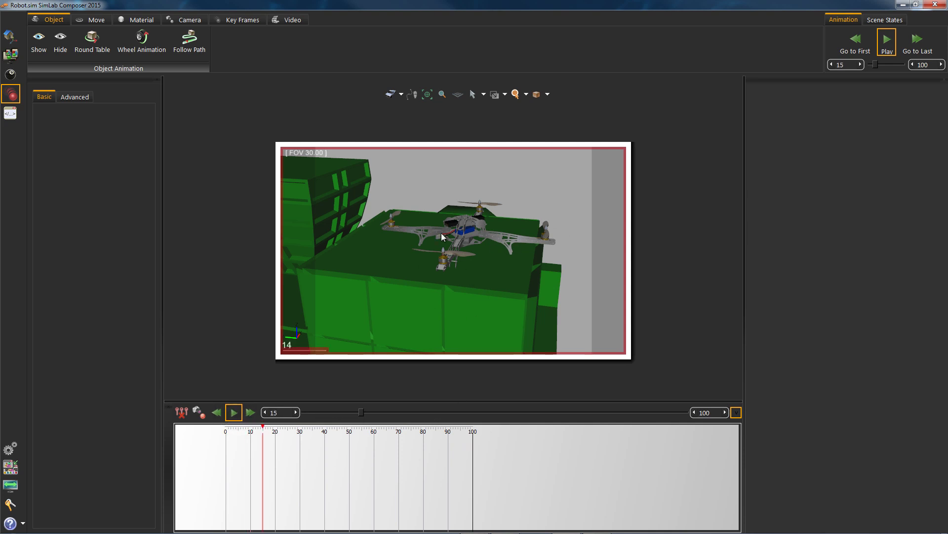
left_click(218, 413)
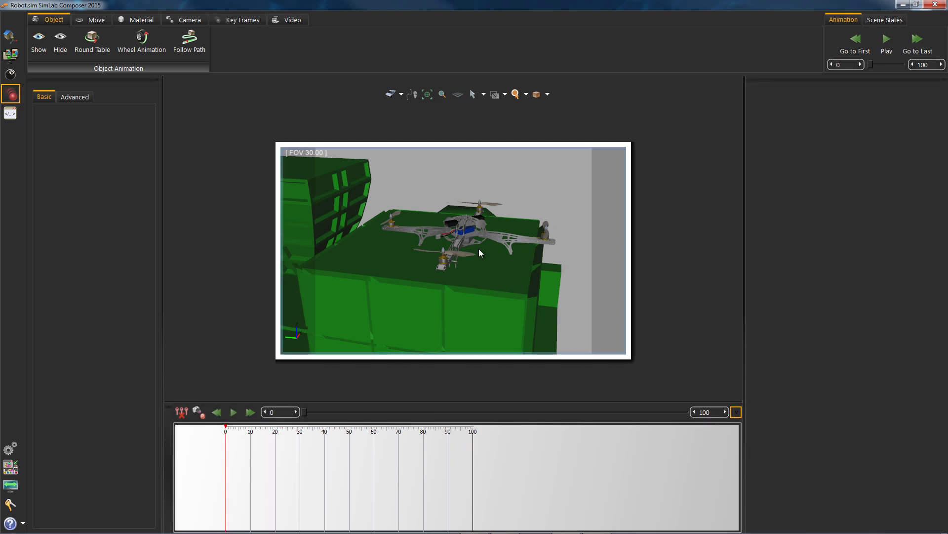
- Configure a counter-clockwise Wheel Animation for the complete front propeller from frame 0 to 100, including its number of revolutions
left_click(461, 254)
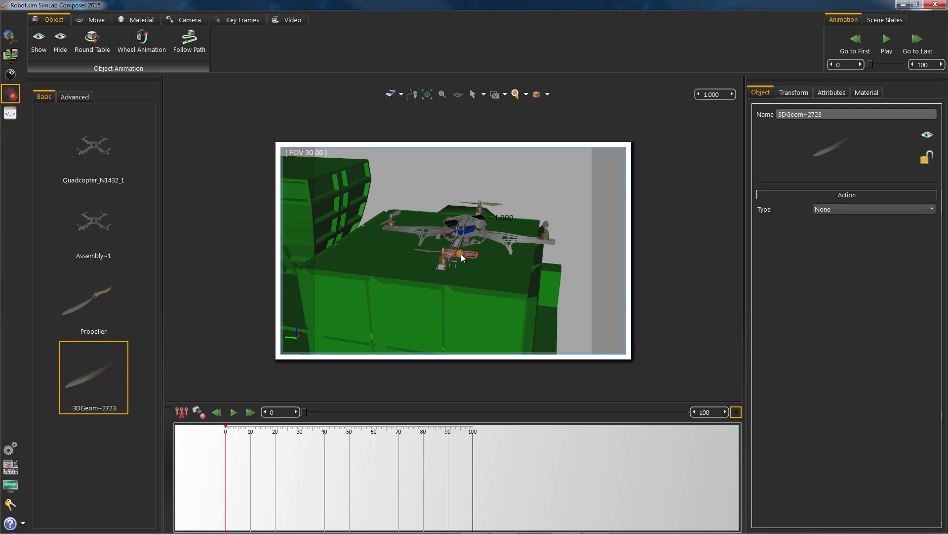
left_click(102, 298)
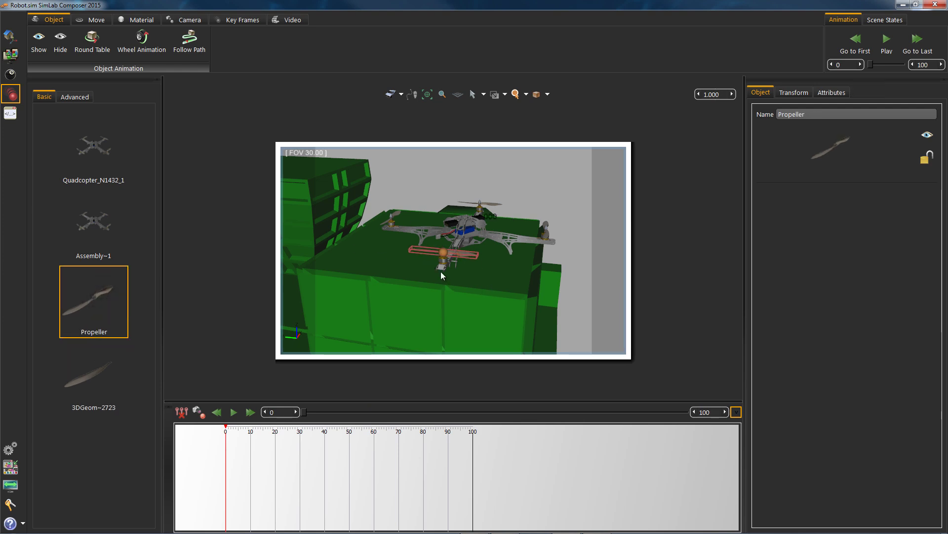
scroll(461, 296, "up", 5)
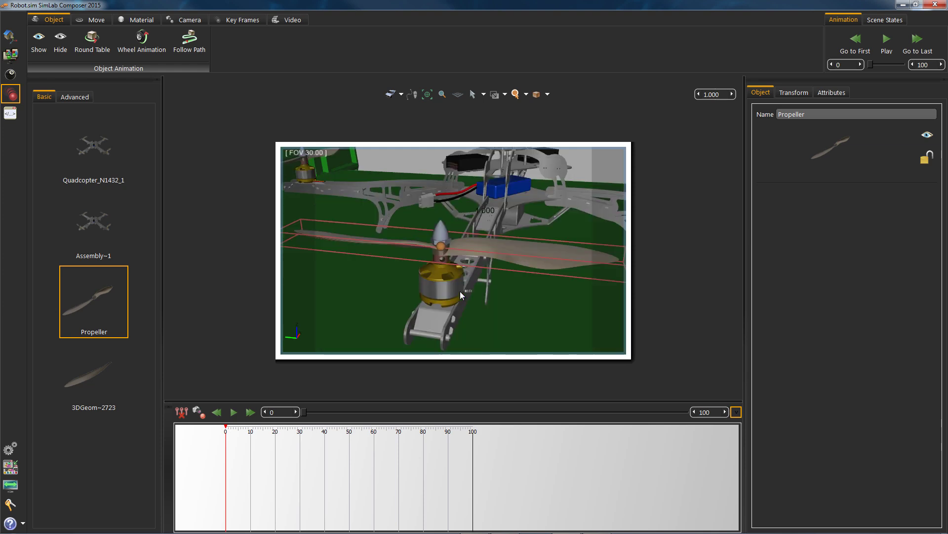
scroll(442, 231, "up", 2)
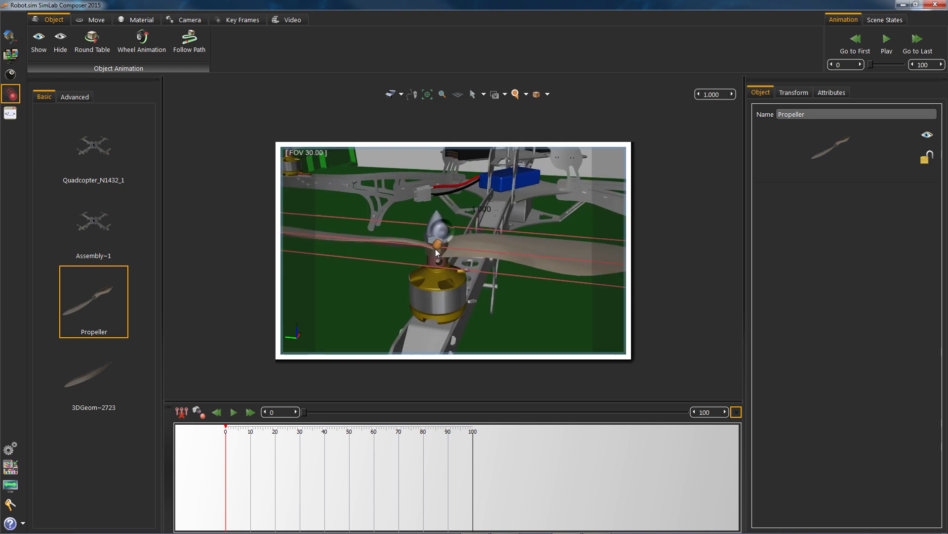
left_click(436, 249)
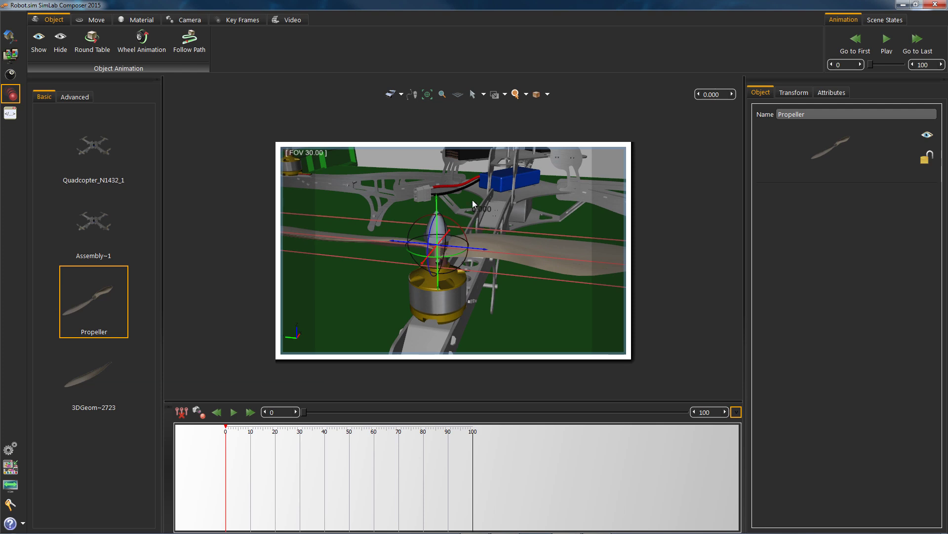
left_click(142, 42)
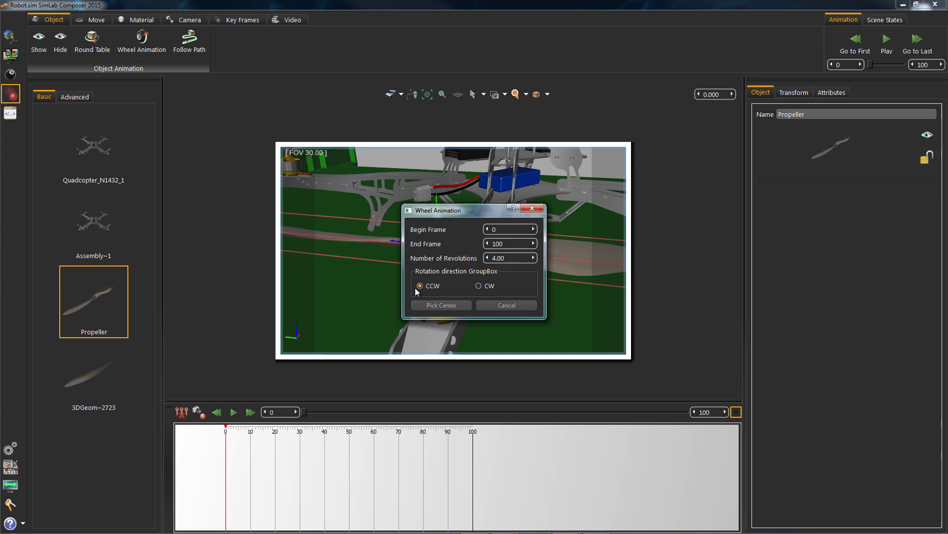
left_click_drag(450, 210, 608, 209)
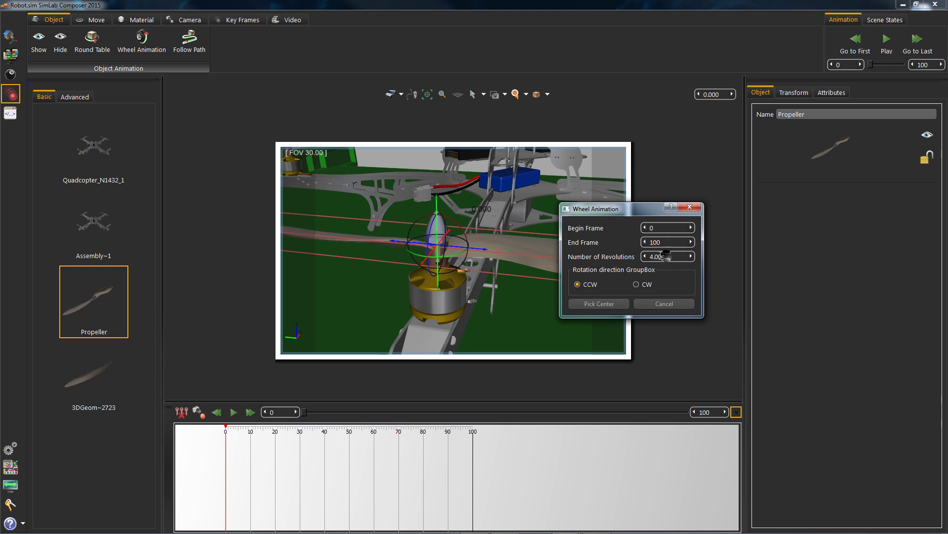
left_click_drag(662, 255, 639, 257)
left_click(610, 303)
- Switch snapping to circular edges and pick the circular edge of the gold motor's collar as the propeller's rotation center
scroll(420, 207, "up", 3)
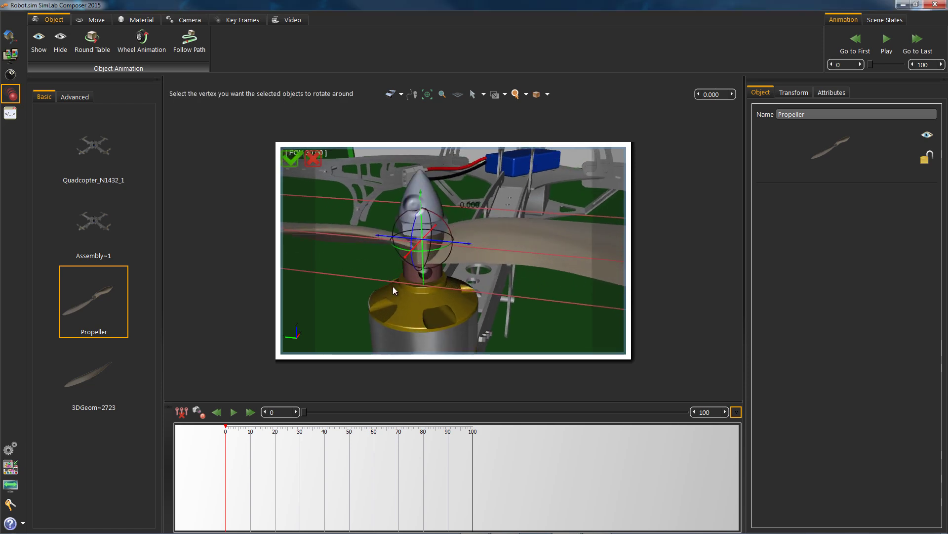
scroll(392, 283, "up", 3)
scroll(435, 252, "up", 3)
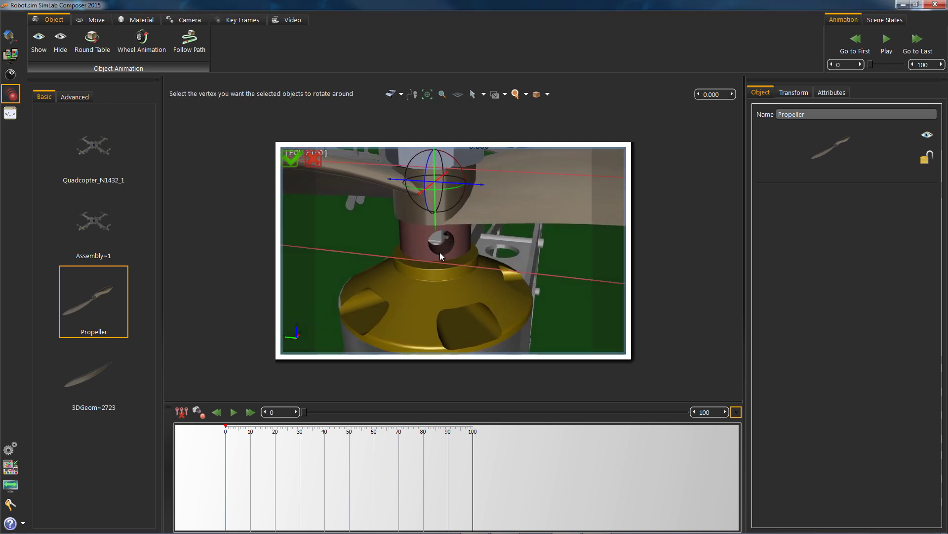
middle_click_drag(440, 252, 436, 264)
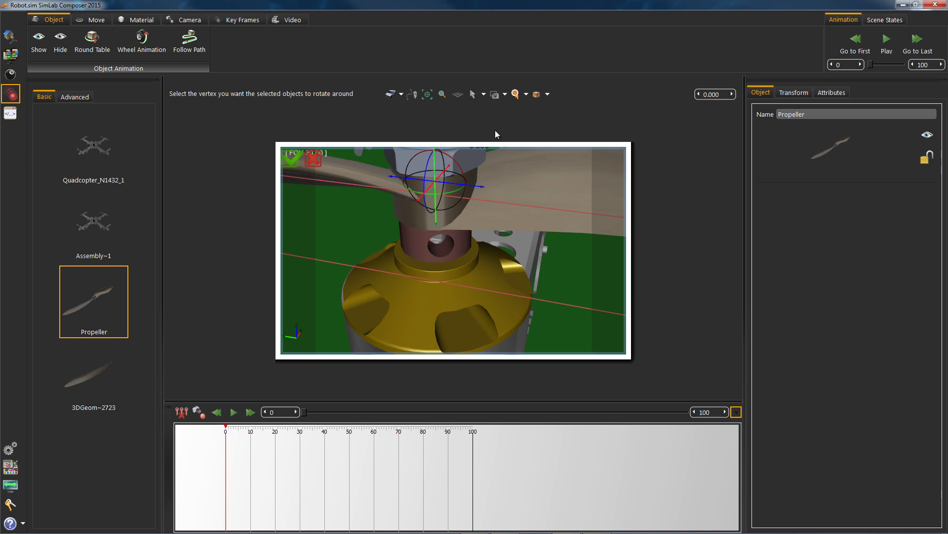
left_click(526, 94)
left_click(520, 139)
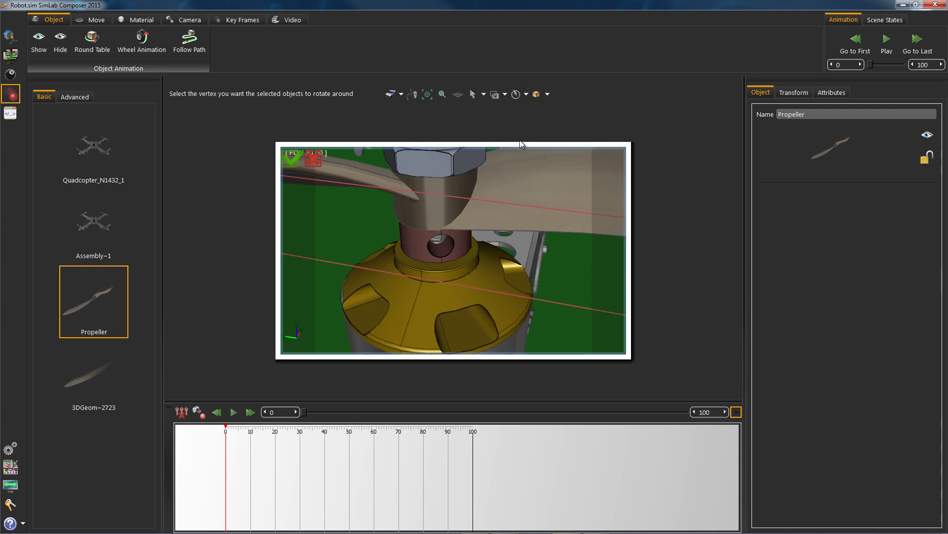
right_click_drag(435, 252, 425, 315)
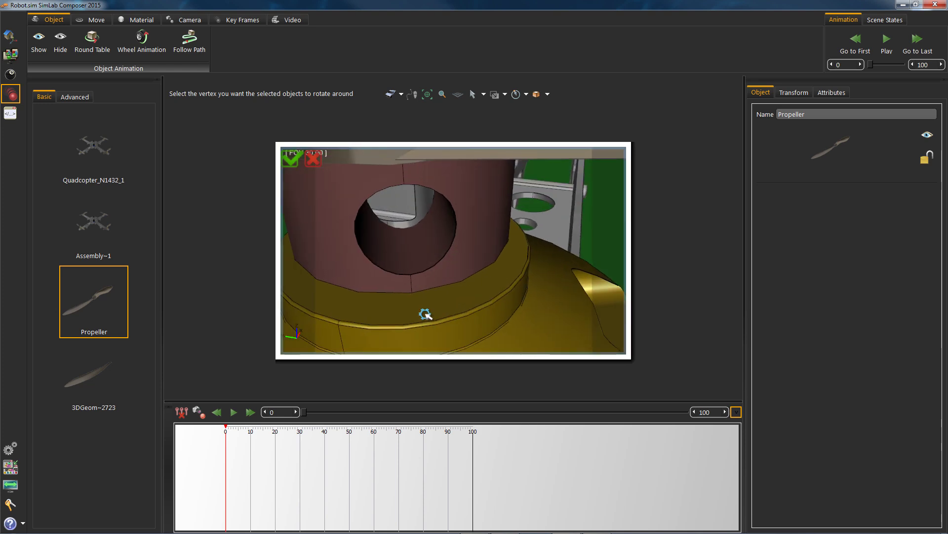
left_click(422, 320)
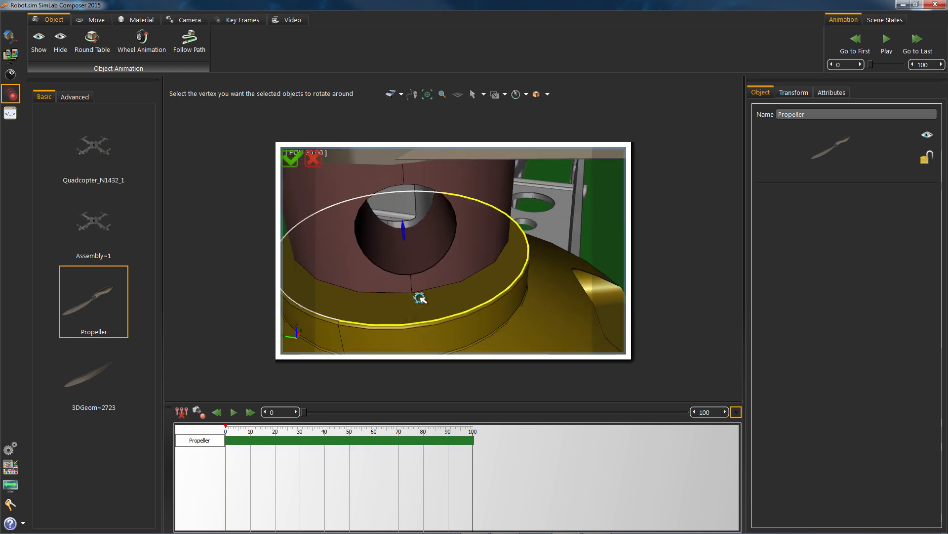
- Check the picked collar circle from several angles and accept it as the front propeller's rotation center
left_click_drag(420, 296, 421, 219)
scroll(421, 219, "down", 3)
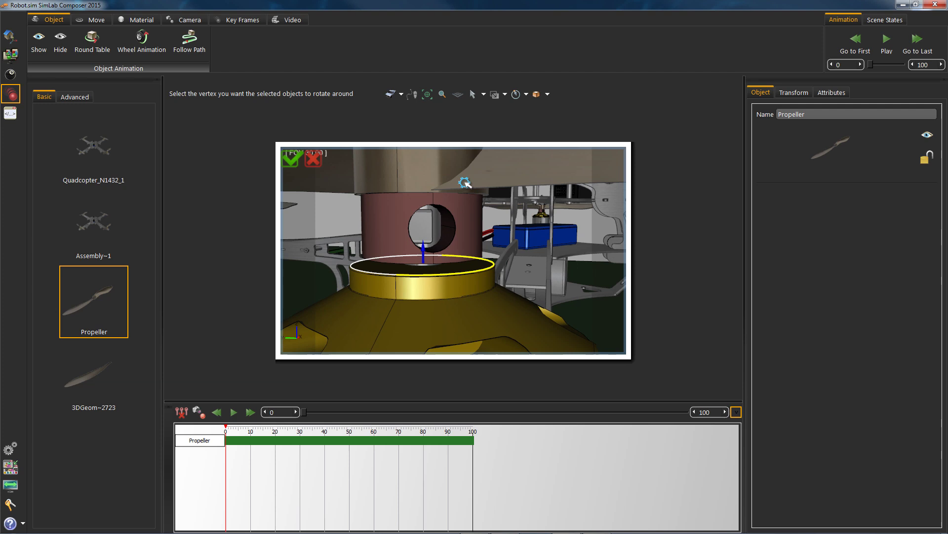
left_click_drag(427, 201, 423, 245)
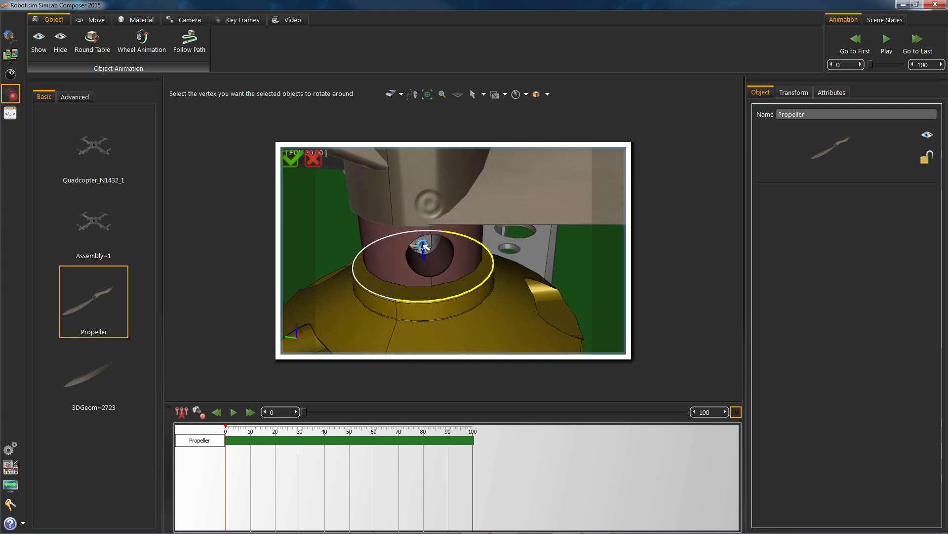
right_click_drag(424, 245, 394, 156)
scroll(403, 201, "down", 3)
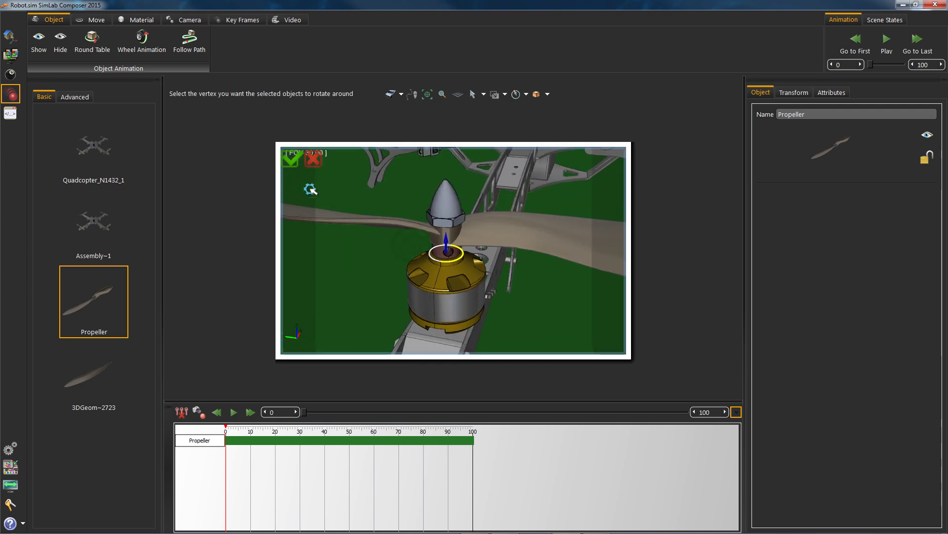
left_click(296, 162)
- Play the front propeller's animation, stop it, and return to the first frame
right_click_drag(403, 306, 388, 250)
left_click(234, 413)
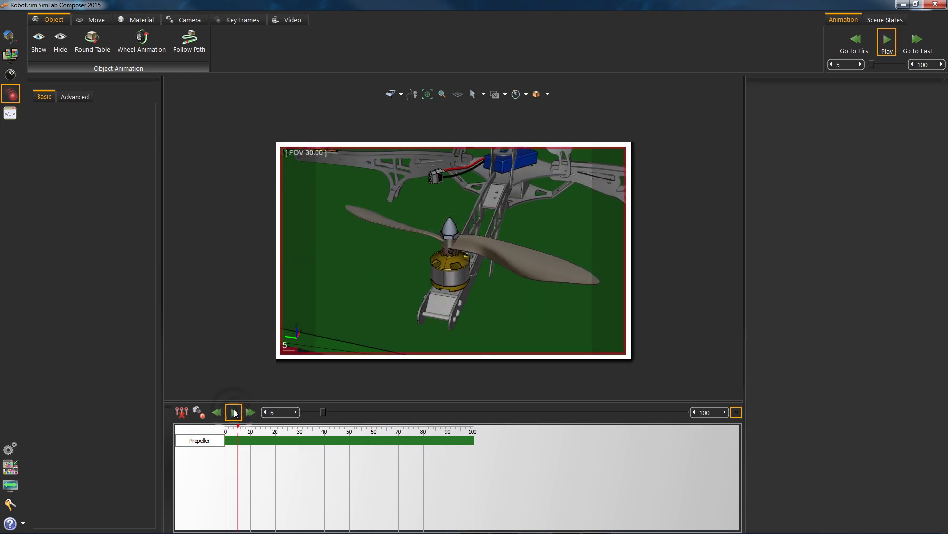
left_click(234, 413)
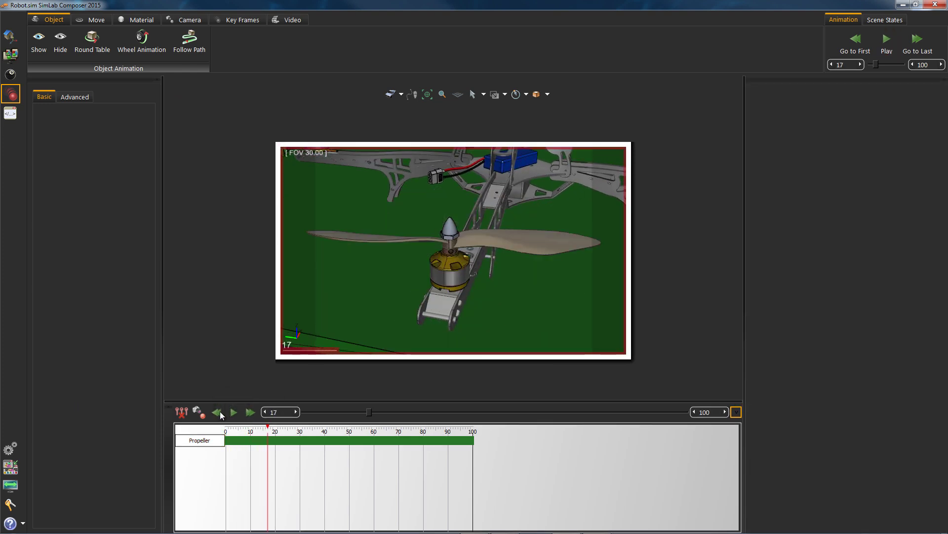
left_click(216, 413)
- Select the complete two-blade propeller on the adjacent arm and frame it together with its motor
middle_click_drag(455, 279, 276, 316)
middle_click_drag(543, 227, 443, 257)
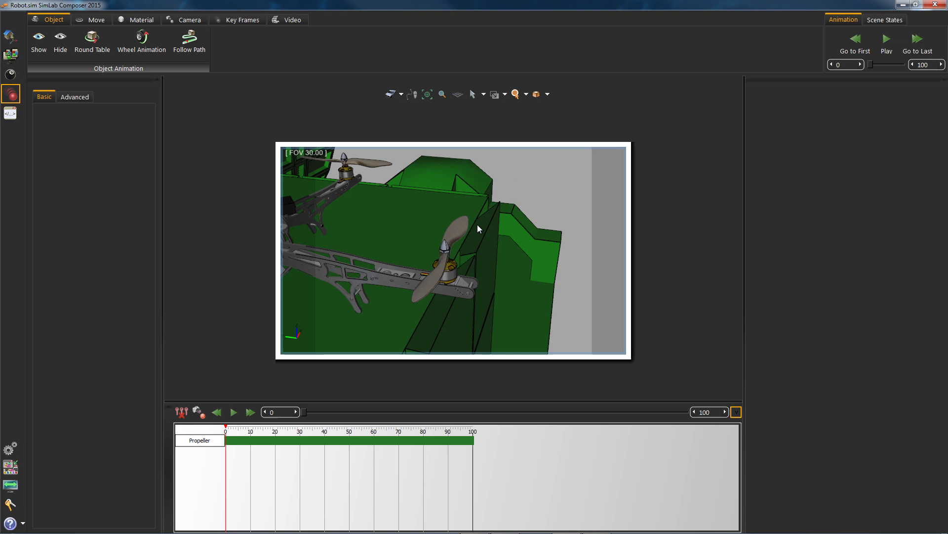
left_click(459, 232)
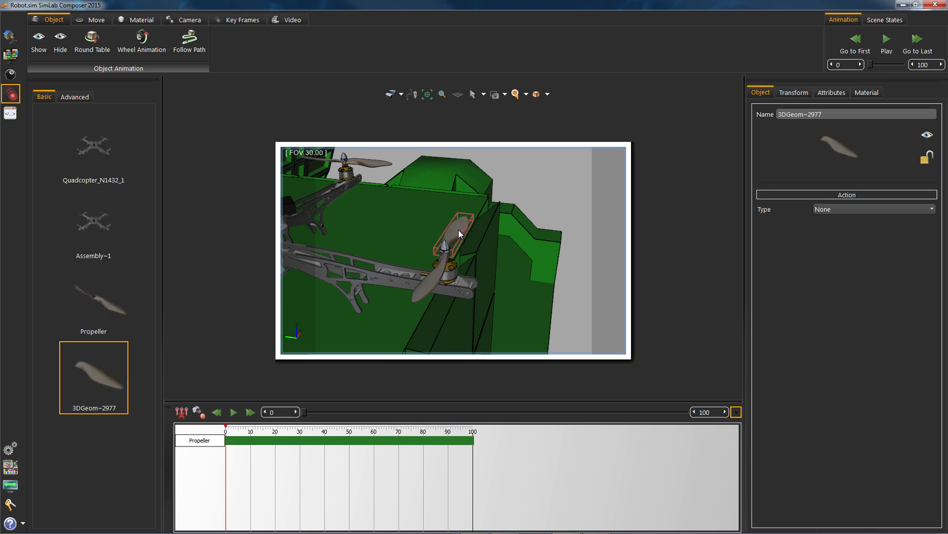
left_click(103, 298)
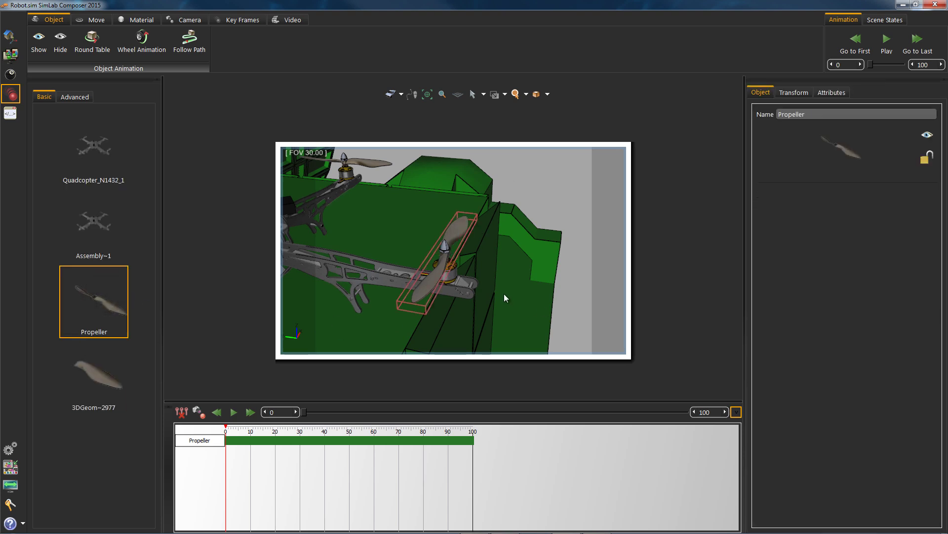
key("f")
middle_click_drag(571, 213, 352, 219)
left_click_drag(351, 220, 327, 188)
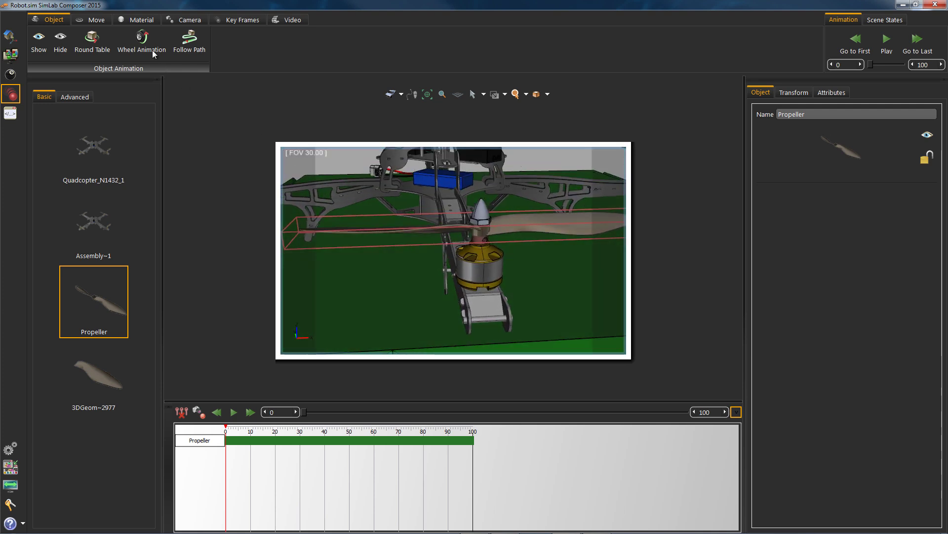
left_click(153, 51)
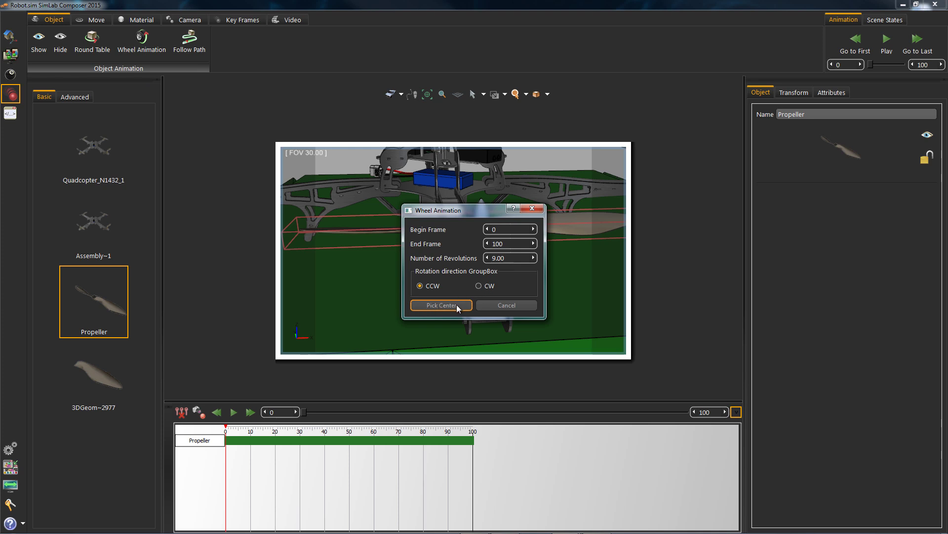
left_click(441, 305)
left_click(526, 95)
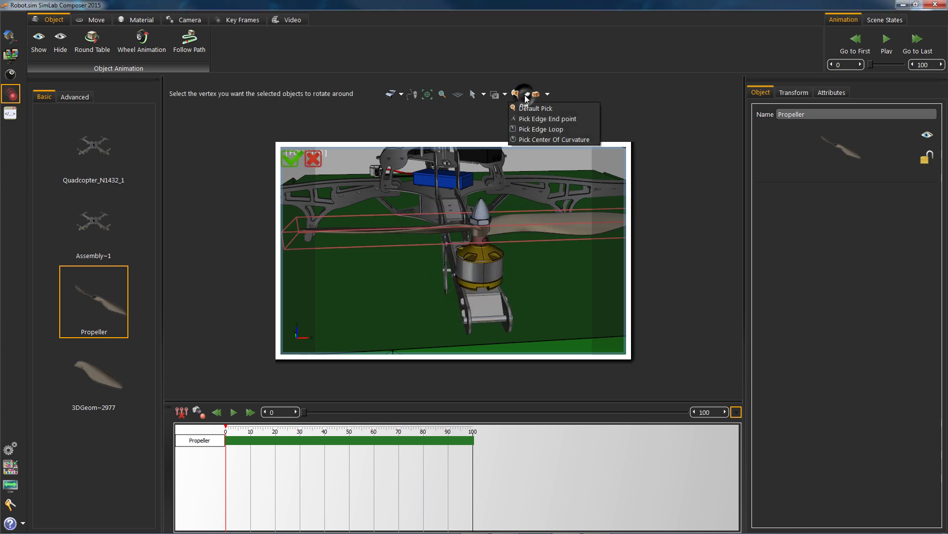
left_click(520, 139)
middle_click_drag(464, 247, 433, 204)
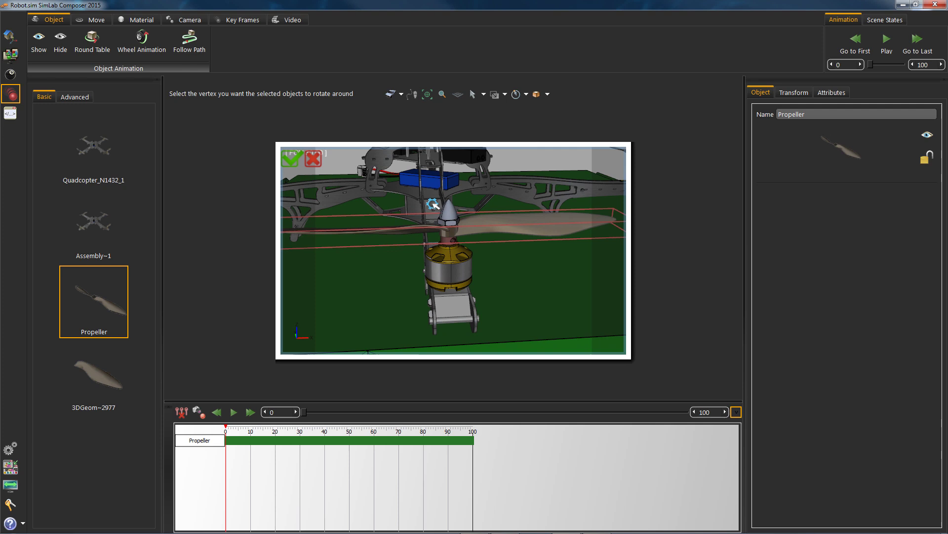
right_click_drag(434, 221, 432, 287)
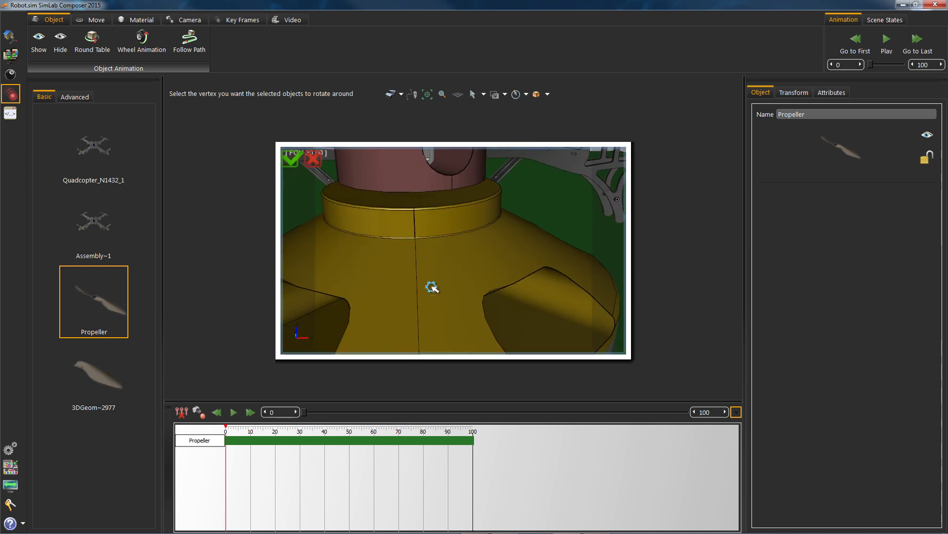
left_click(436, 207)
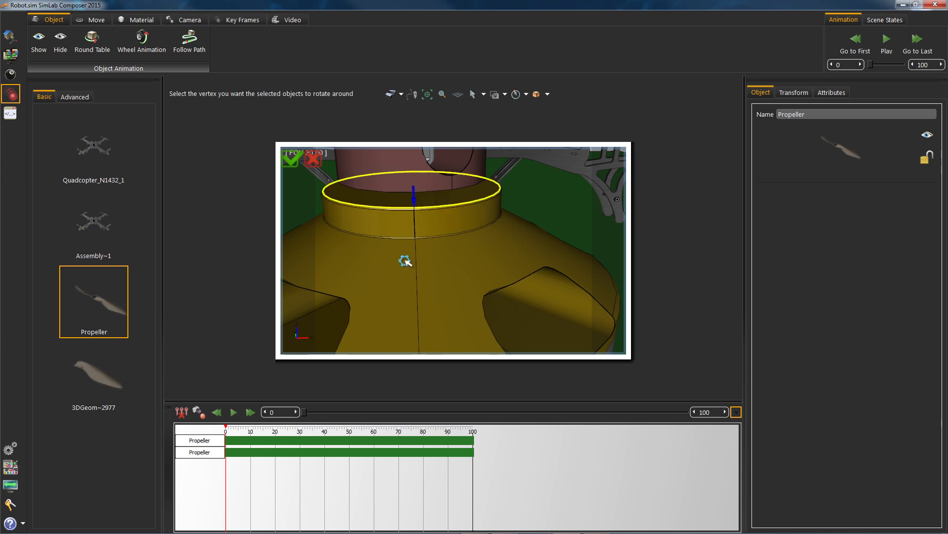
left_click(312, 159)
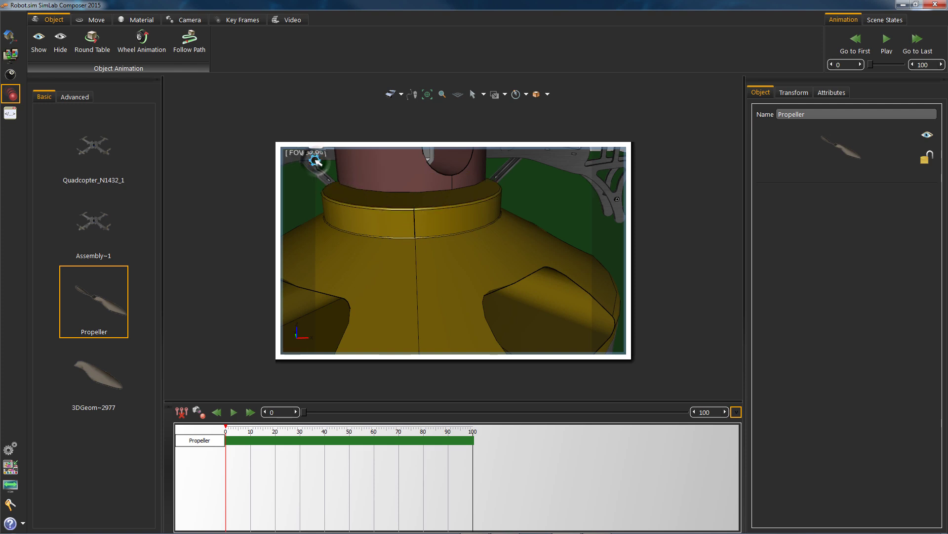
- Restore the default pick mode and reselect the complete second propeller instead of a single blade
left_click(518, 98)
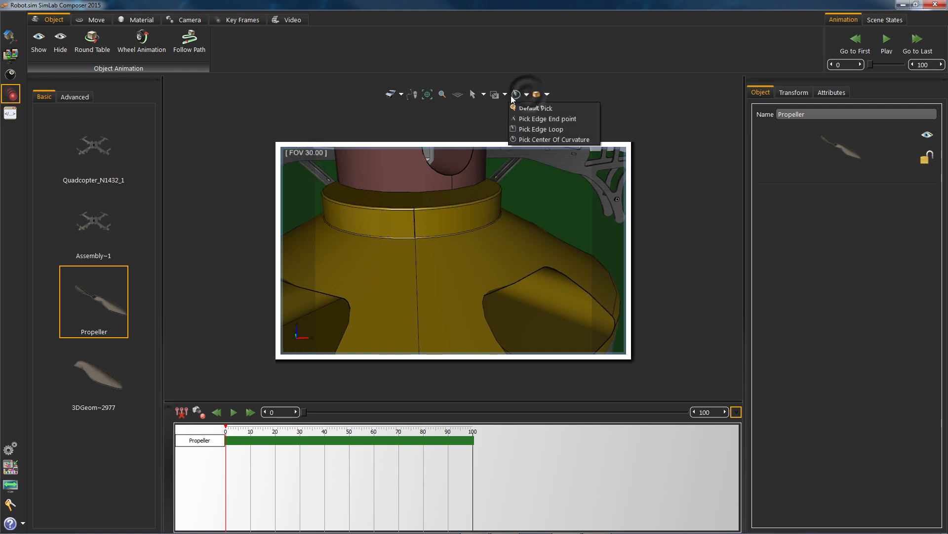
left_click(517, 95)
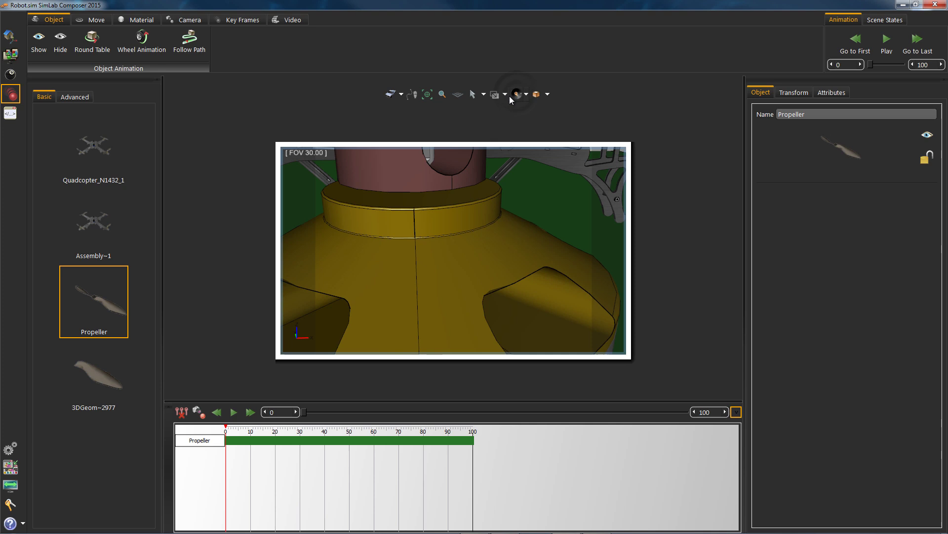
left_click(516, 95)
right_click_drag(425, 173, 414, 74)
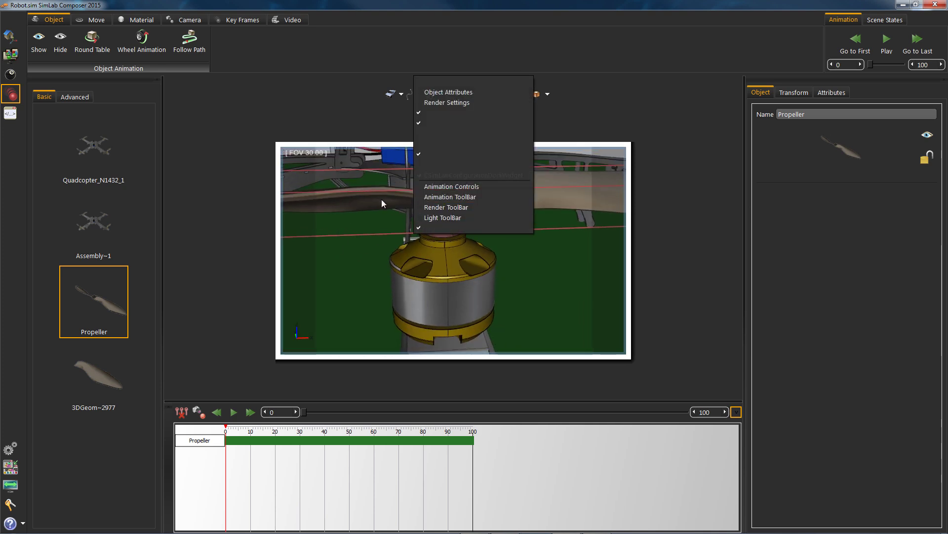
left_click(369, 193)
left_click(456, 186)
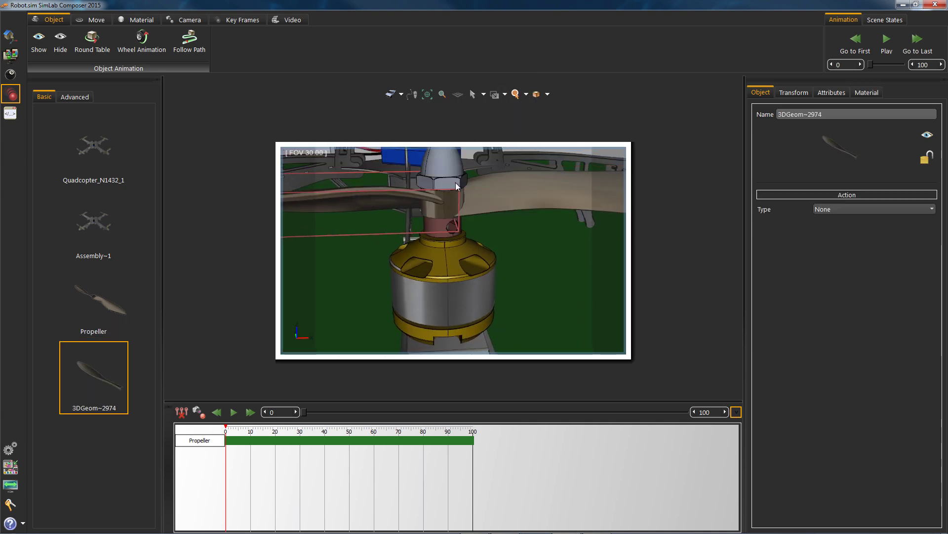
left_click(514, 190)
left_click(126, 298)
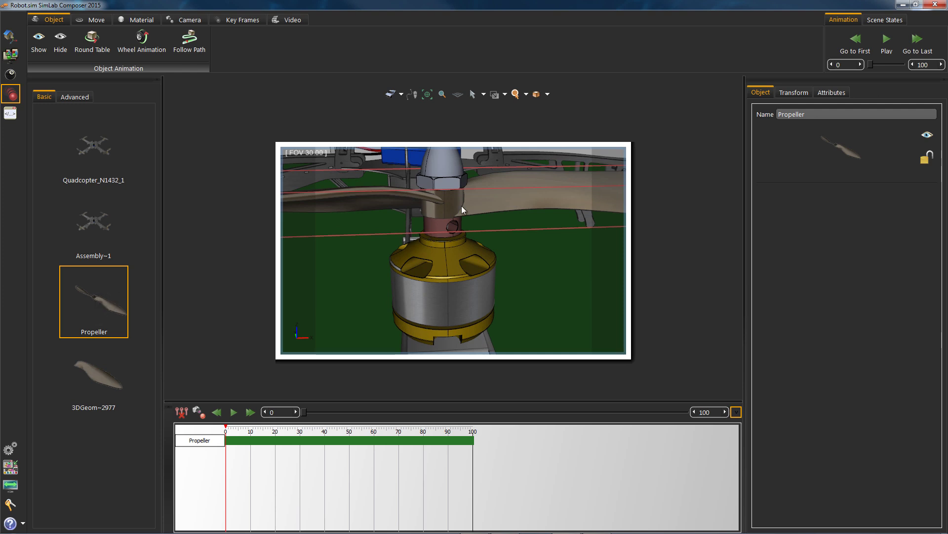
- Configure a clockwise Wheel Animation for the second propeller from frame 0 to 100 with 9 revolutions
left_click(145, 35)
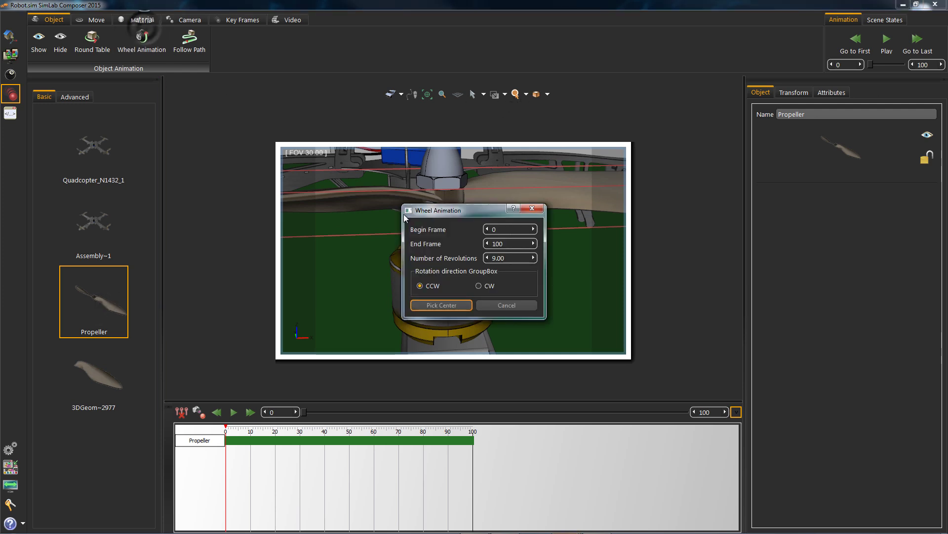
left_click(479, 287)
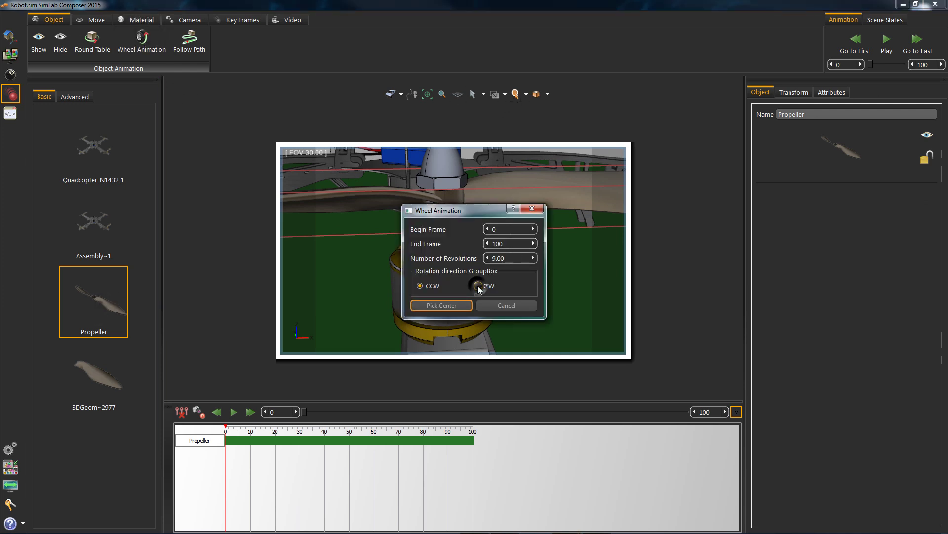
left_click(449, 305)
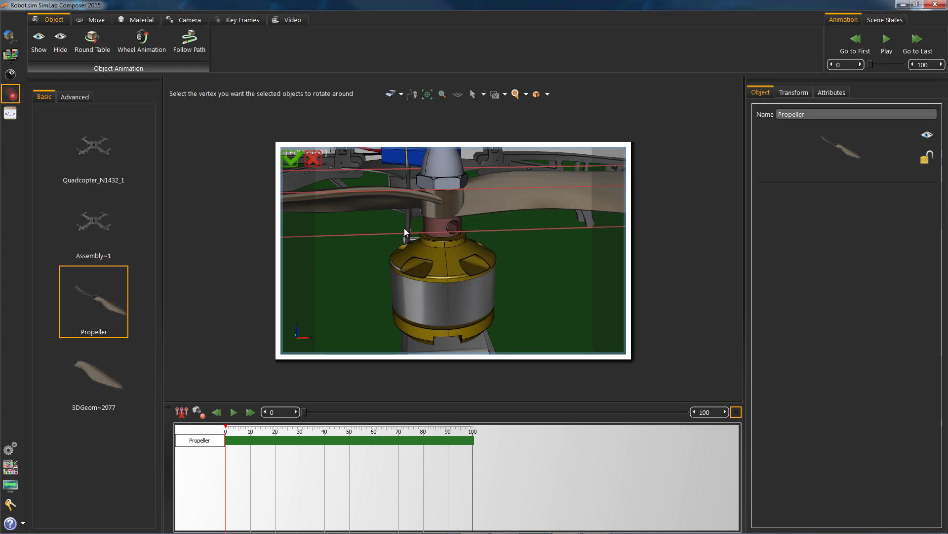
- Switch picking to center of curvature and accept the circular edge of the second motor's gold collar as the rotation center
left_click(527, 94)
left_click(536, 138)
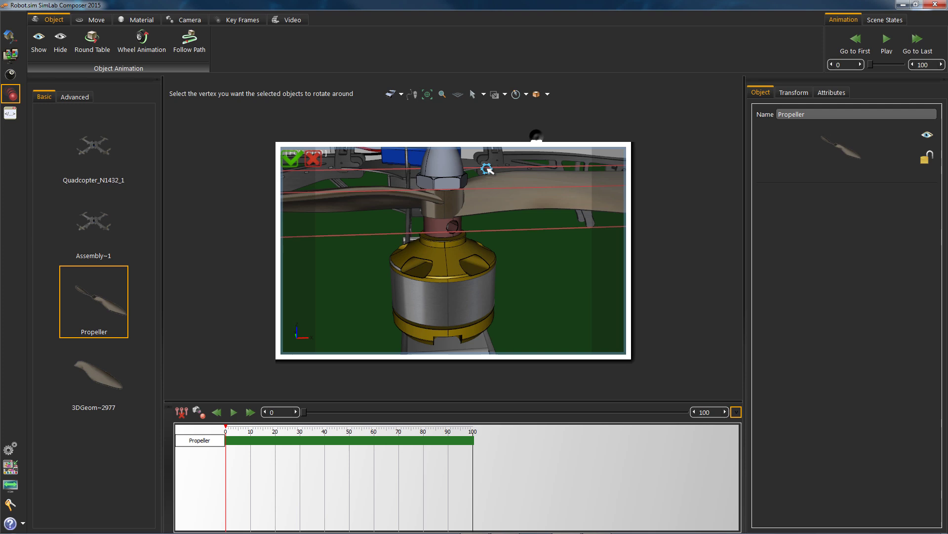
scroll(447, 241, "up", 5)
scroll(436, 212, "down", 2)
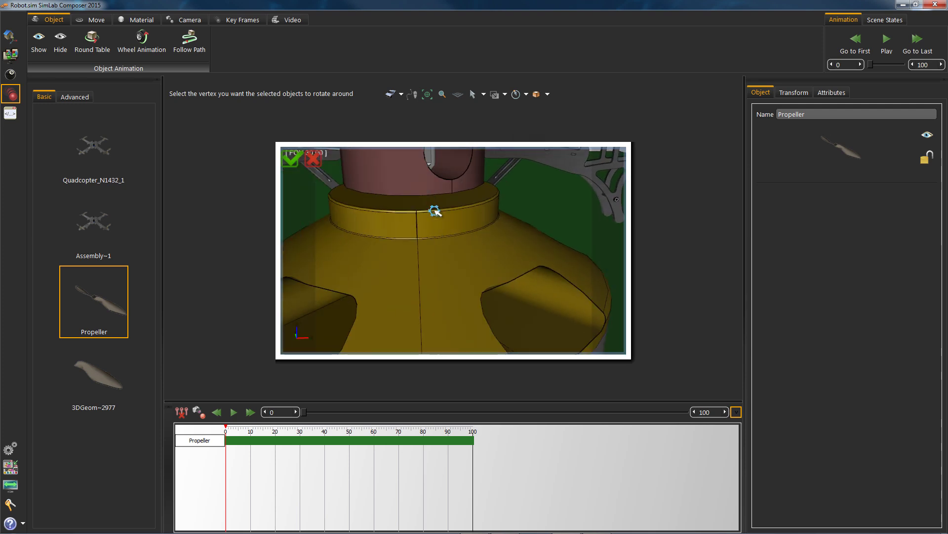
left_click(433, 211)
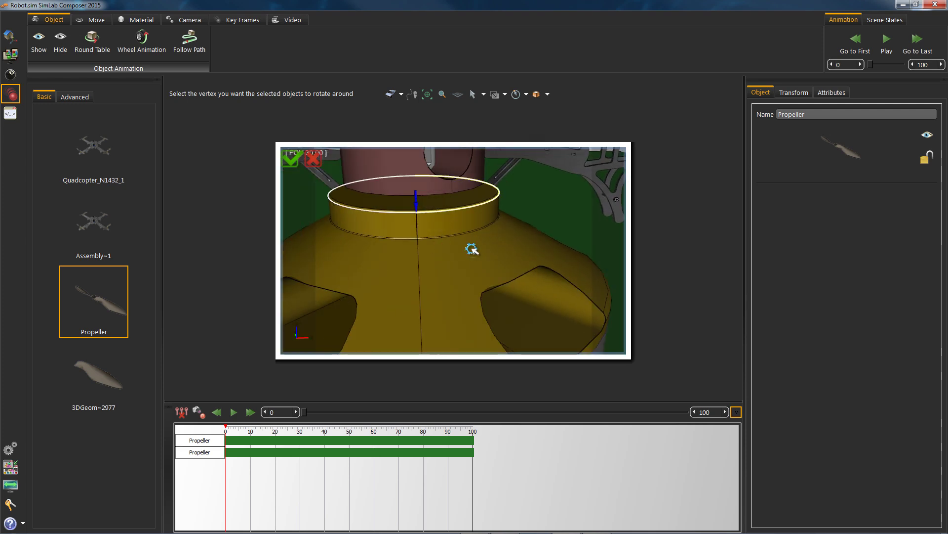
scroll(392, 273, "down", 3)
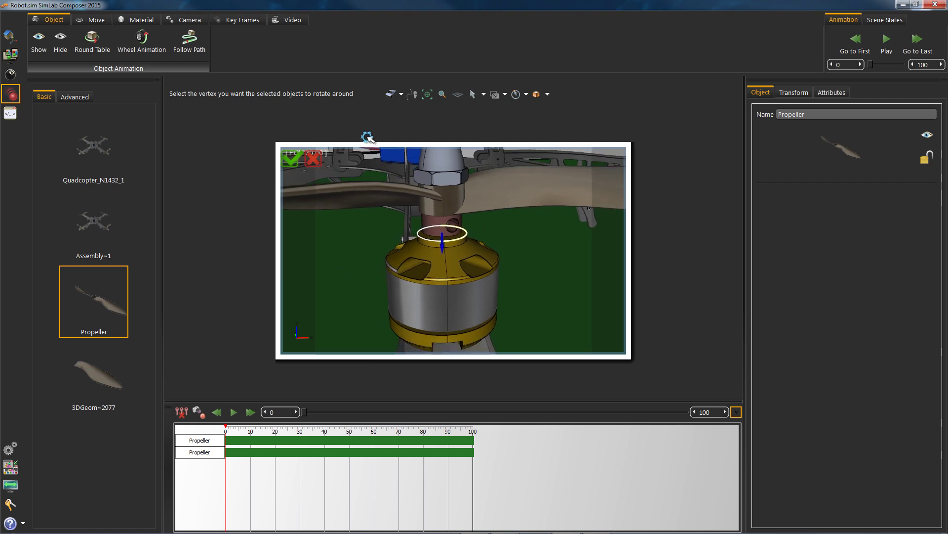
left_click(291, 161)
- Bring the whole quadcopter into view, play both propellers' animations, stop, and return to the first frame
scroll(387, 269, "down", 5)
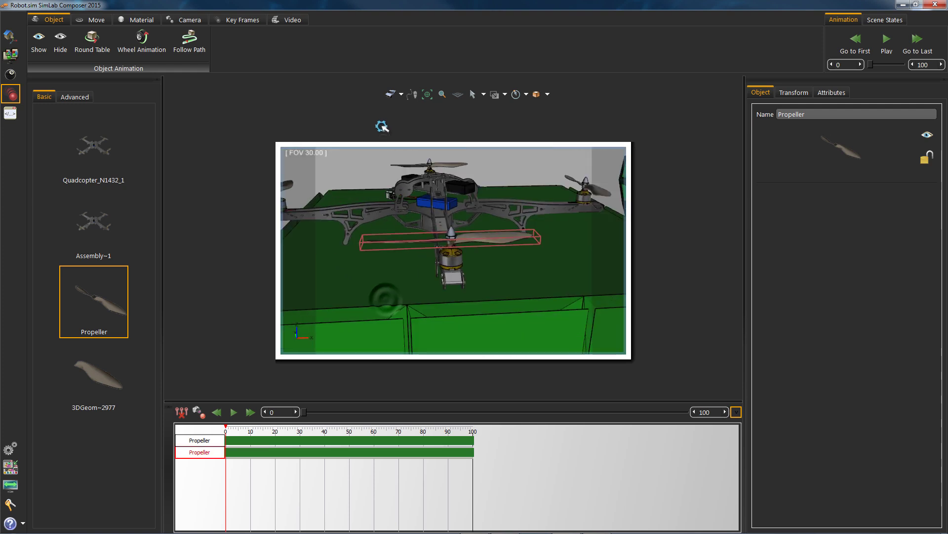
left_click_drag(336, 249, 510, 272)
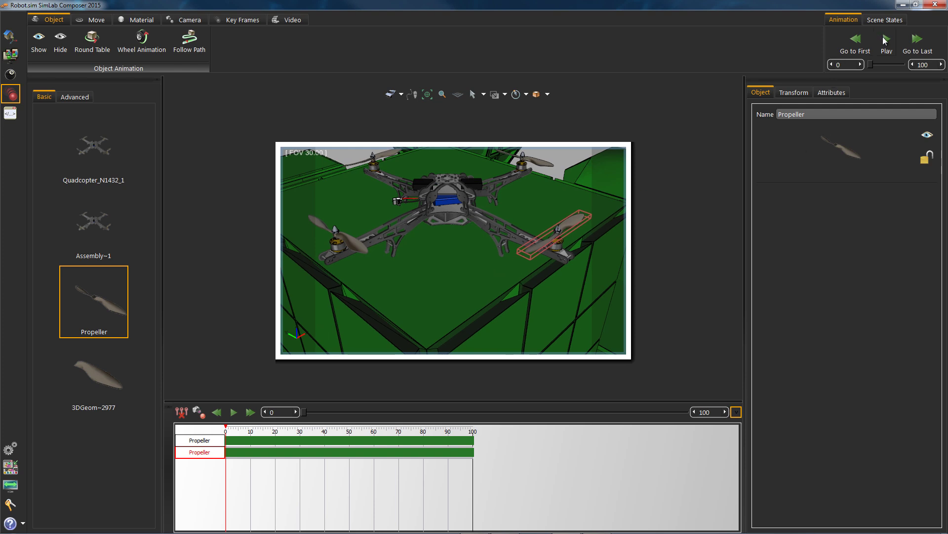
left_click(886, 39)
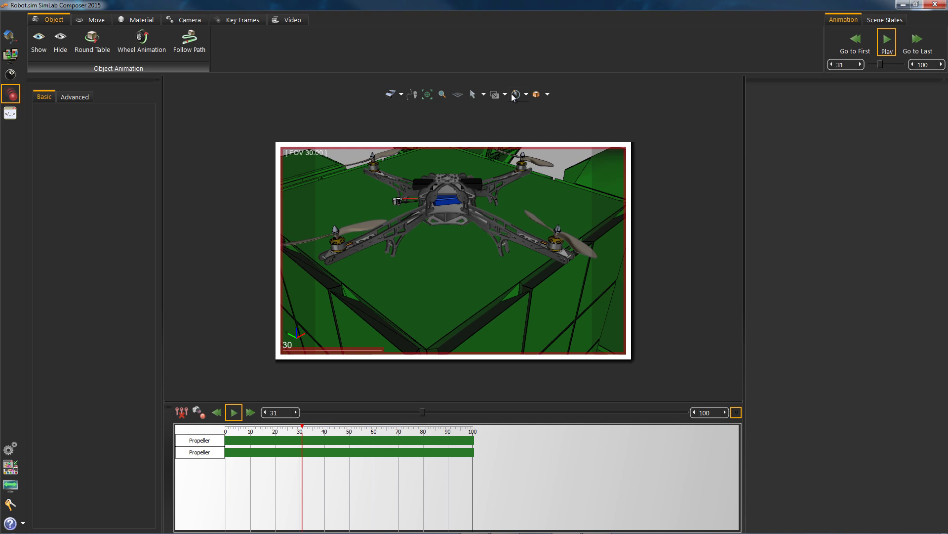
left_click(885, 43)
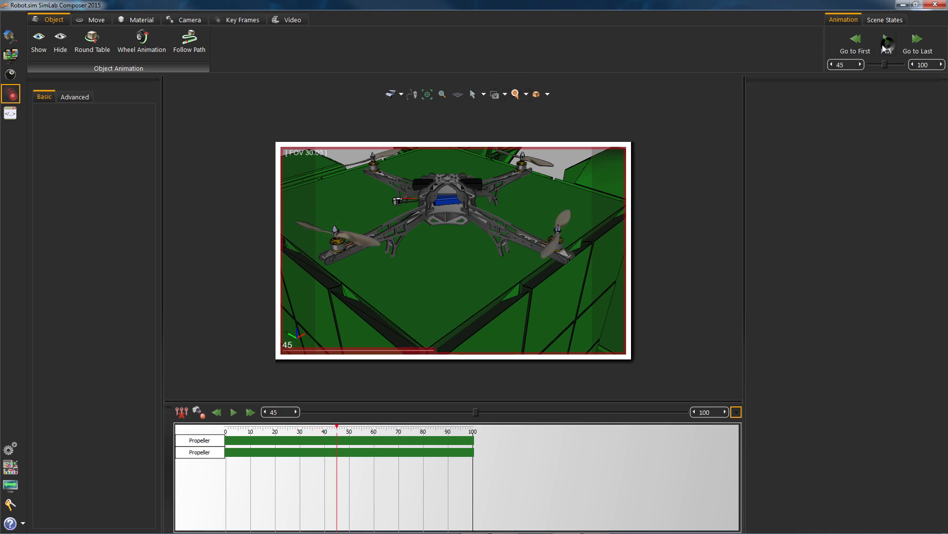
left_click(856, 39)
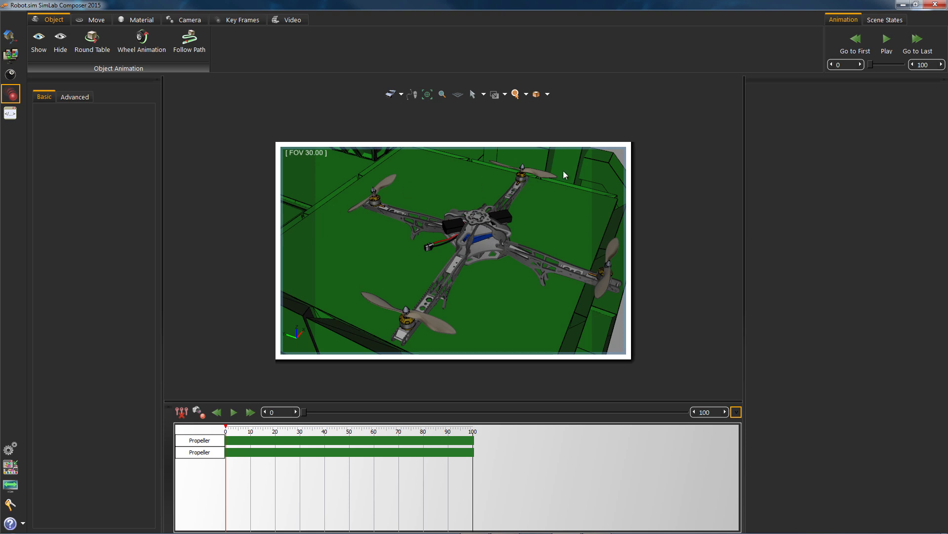
- Play the animation of all four propellers, stop it, and return to the first frame
key("space")
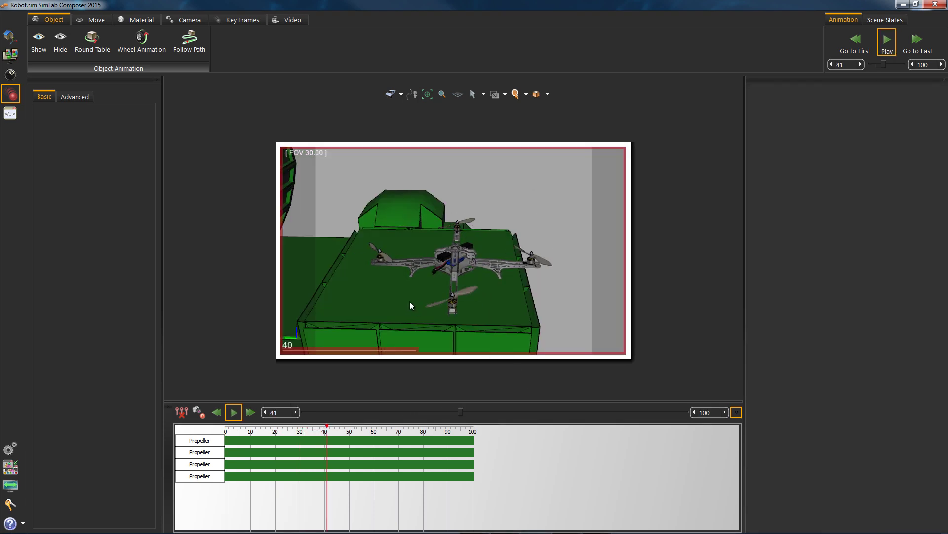
left_click(887, 41)
left_click(856, 43)
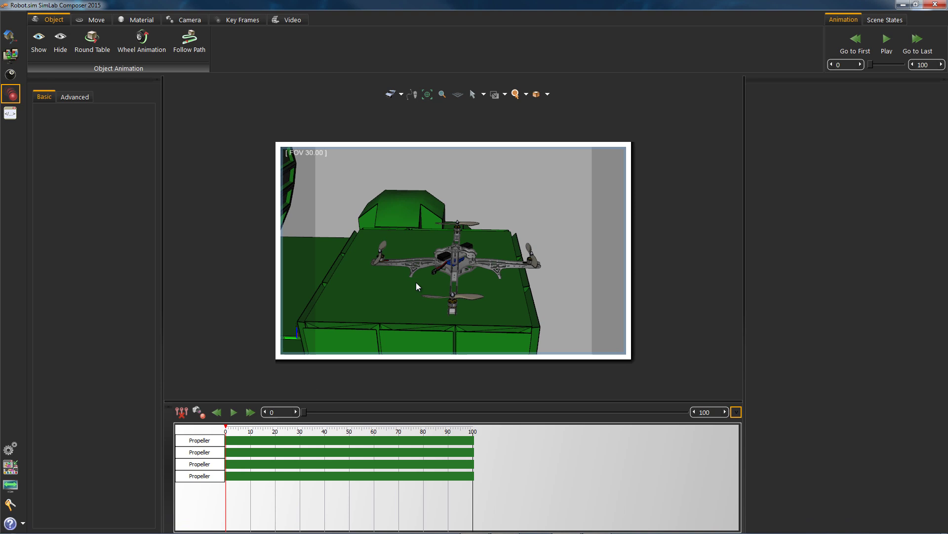
left_click_drag(381, 263, 465, 291)
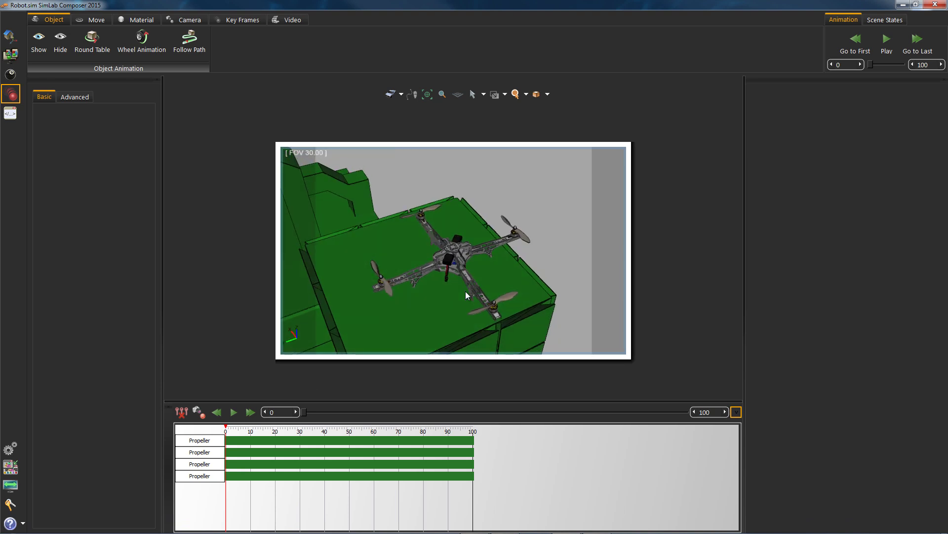
- Create an open path through five points from the quadcopter over the tower roof edge and across the ground to the wide building's roof
left_click_drag(428, 253, 428, 212)
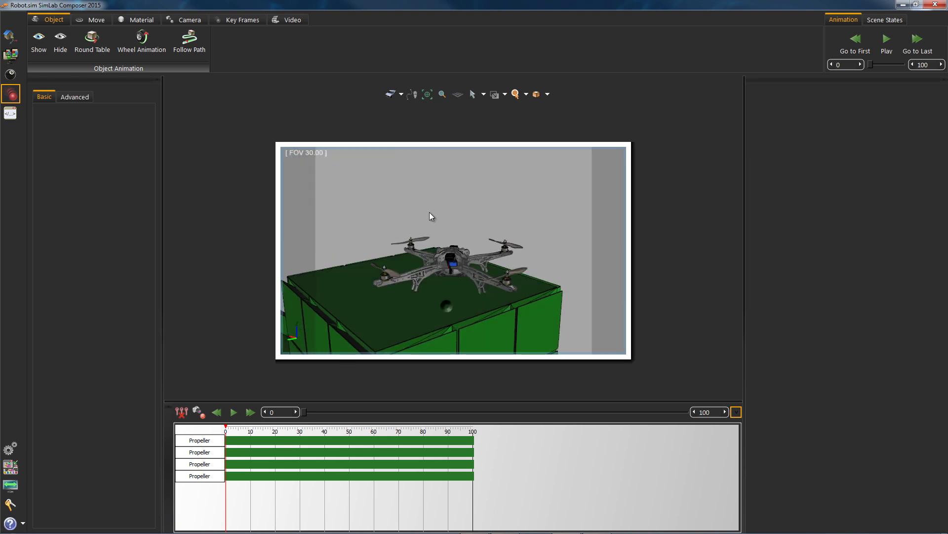
scroll(428, 212, "down", 8)
left_click_drag(383, 247, 540, 291)
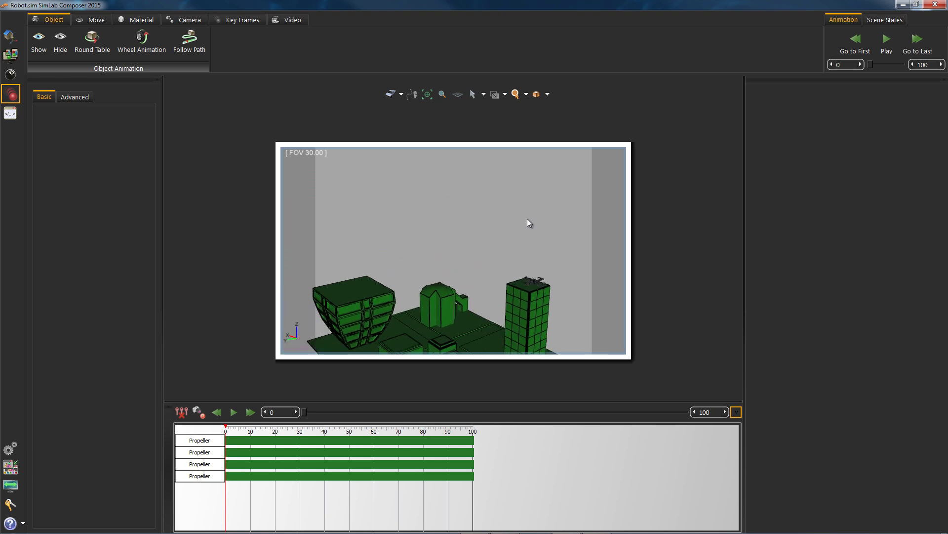
left_click_drag(497, 207, 392, 254)
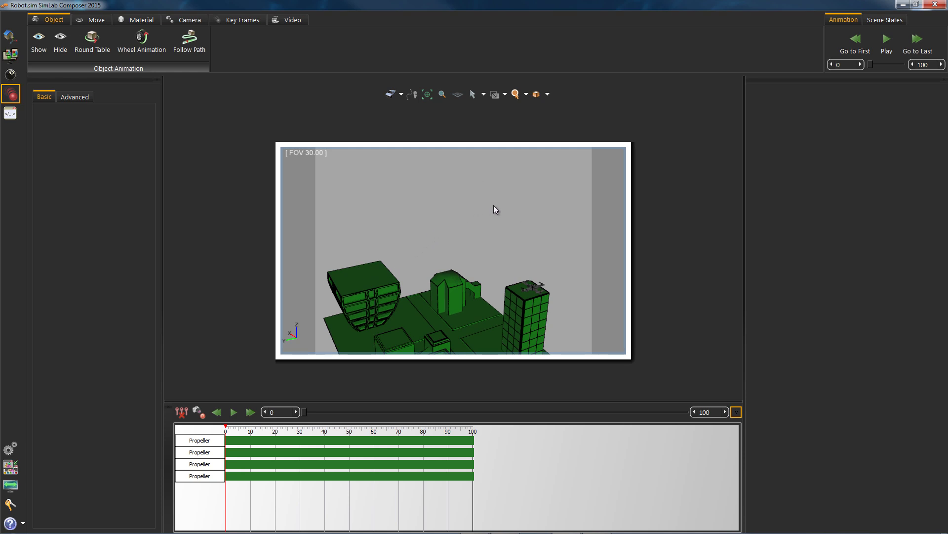
left_click_drag(463, 289, 499, 280)
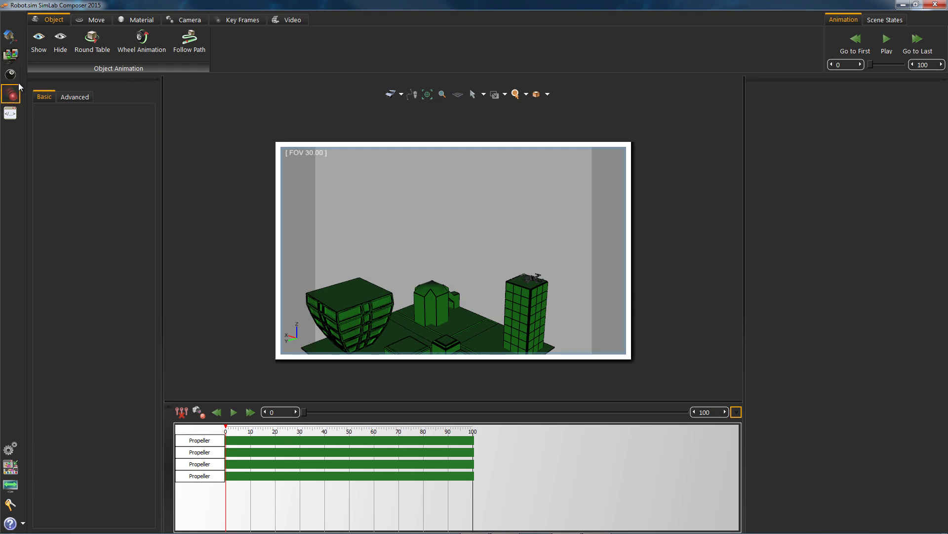
left_click(12, 38)
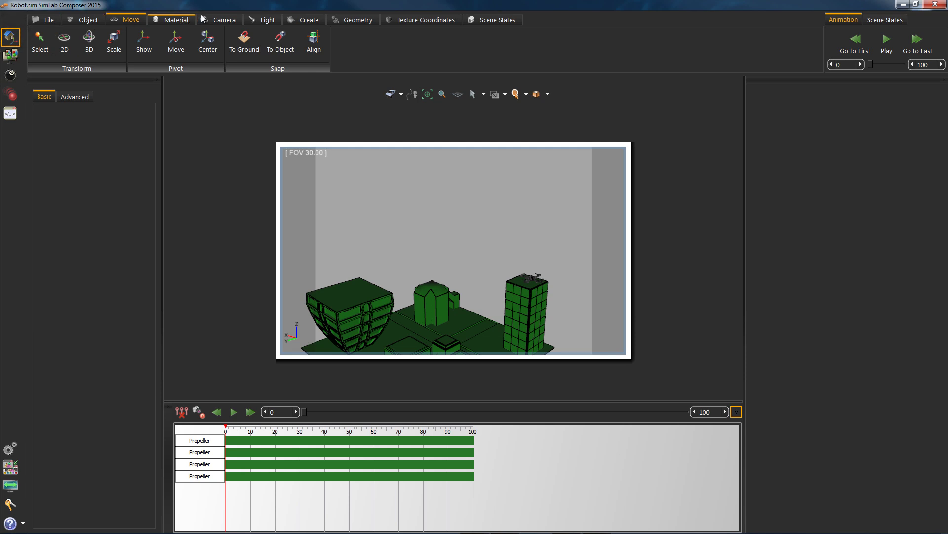
left_click(298, 20)
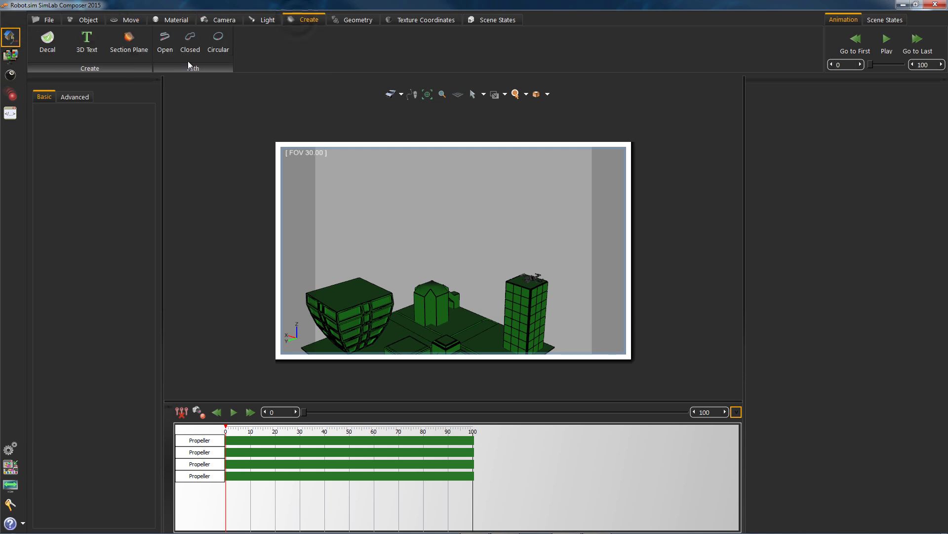
left_click(164, 42)
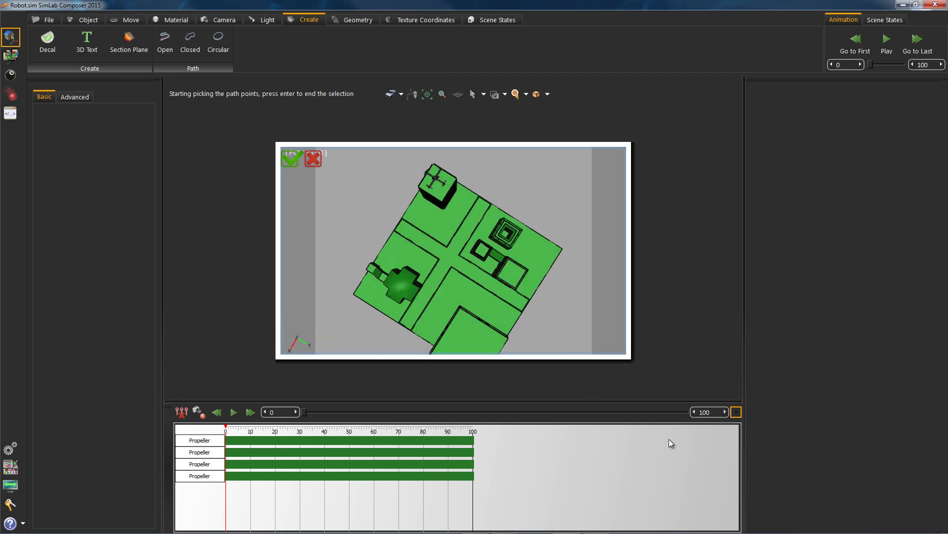
left_click(454, 182)
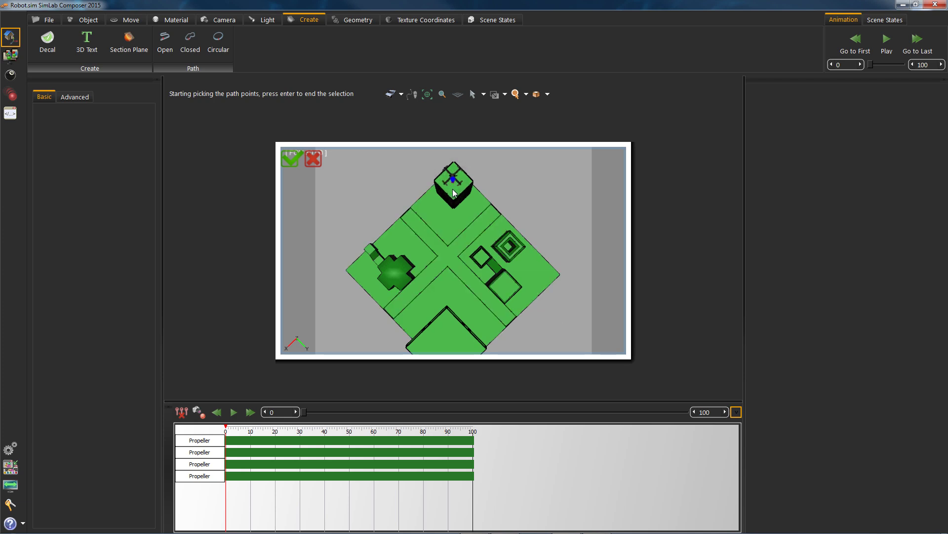
left_click(453, 188)
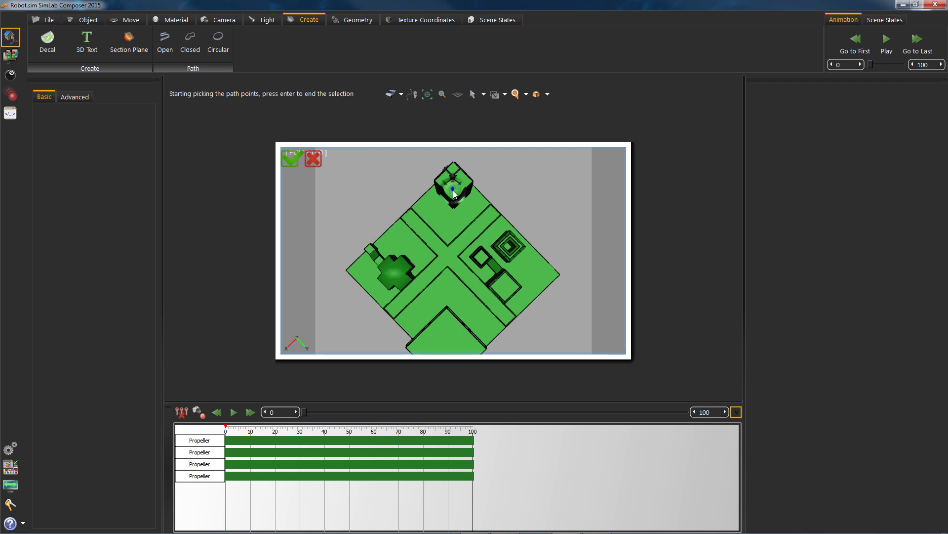
left_click(452, 223)
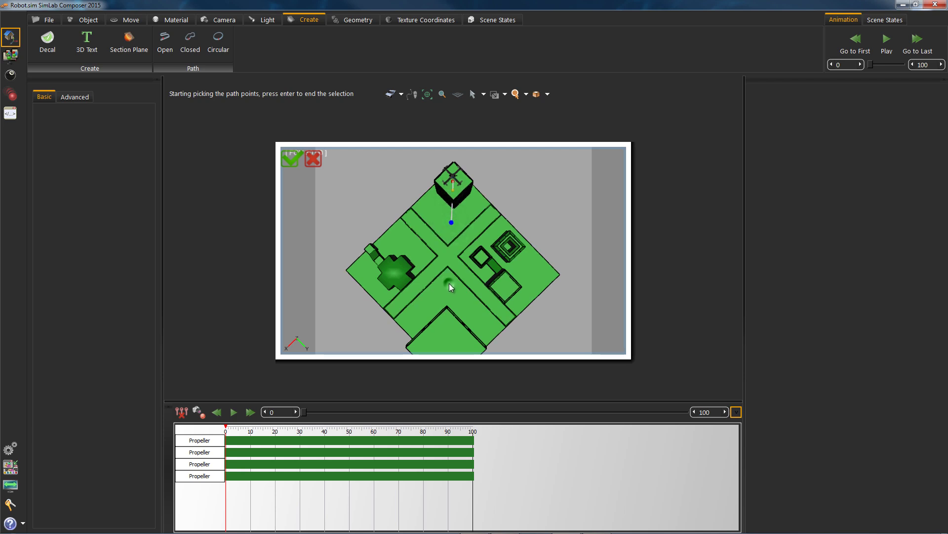
left_click(449, 285)
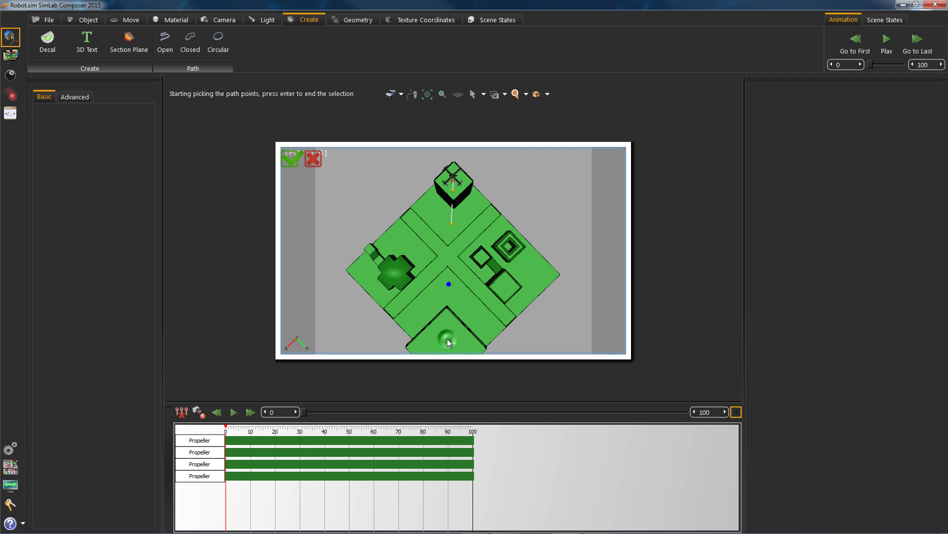
left_click(447, 340)
left_click(289, 158)
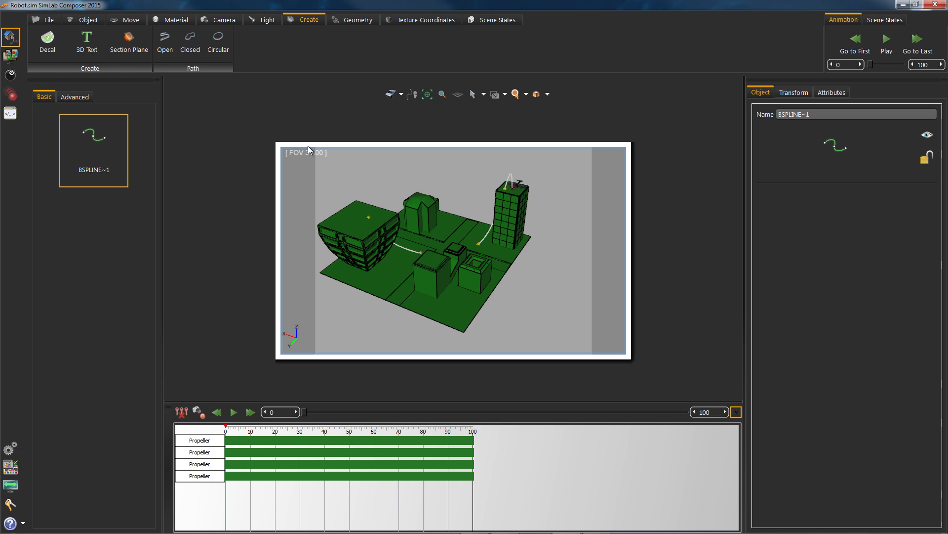
- Raise the path's third point, on the ground beside the tower, vertically by about 12.3 units
middle_click_drag(417, 200, 414, 234)
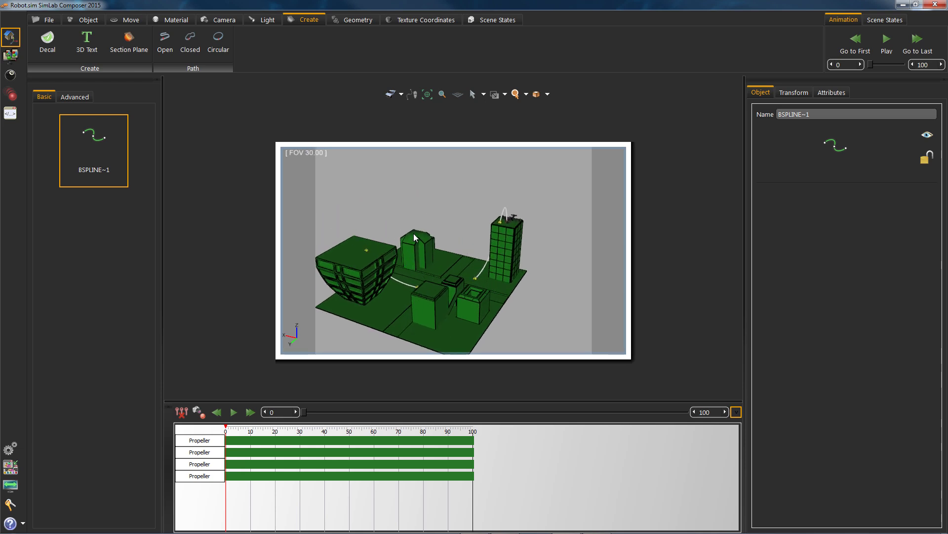
right_click_drag(470, 216, 462, 294)
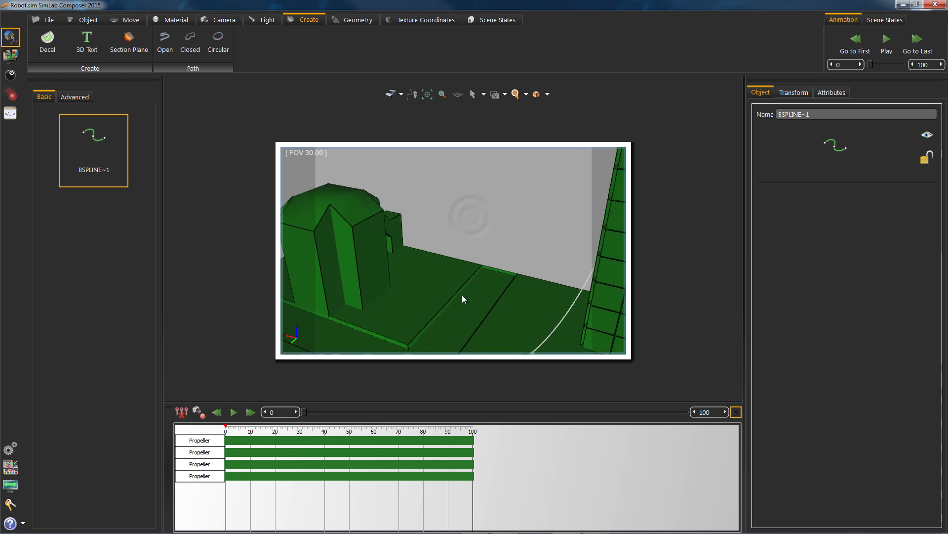
middle_click_drag(461, 294, 441, 258)
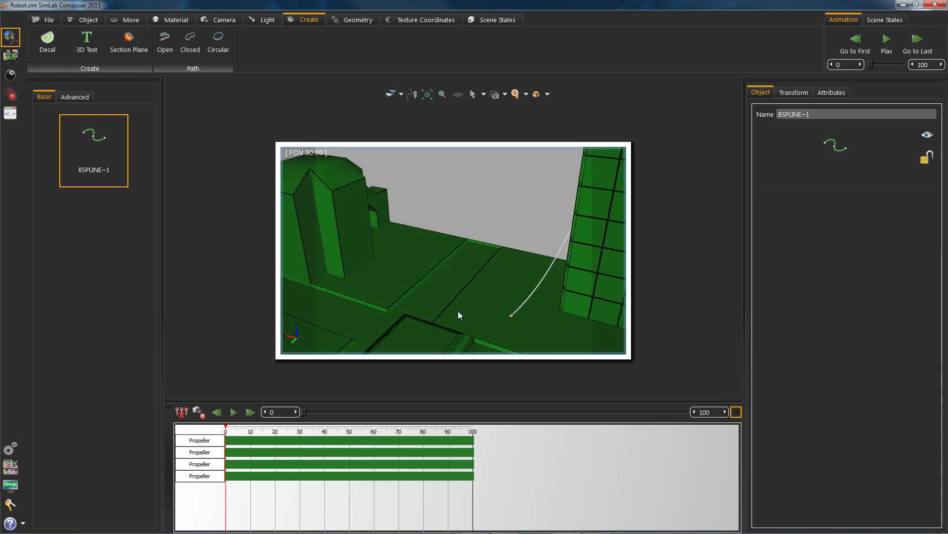
left_click(512, 315)
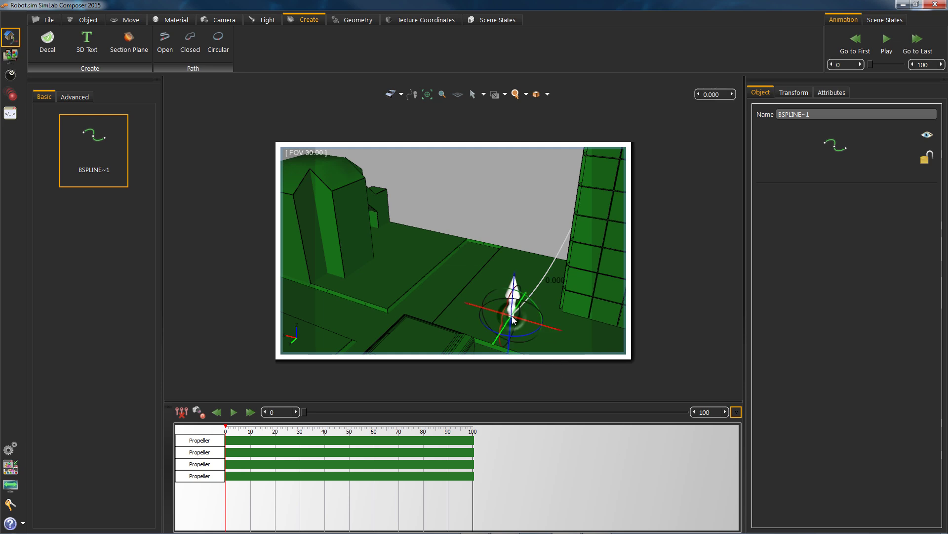
left_click_drag(513, 273, 517, 147)
right_click_drag(554, 253, 523, 168)
left_click_drag(473, 189, 474, 137)
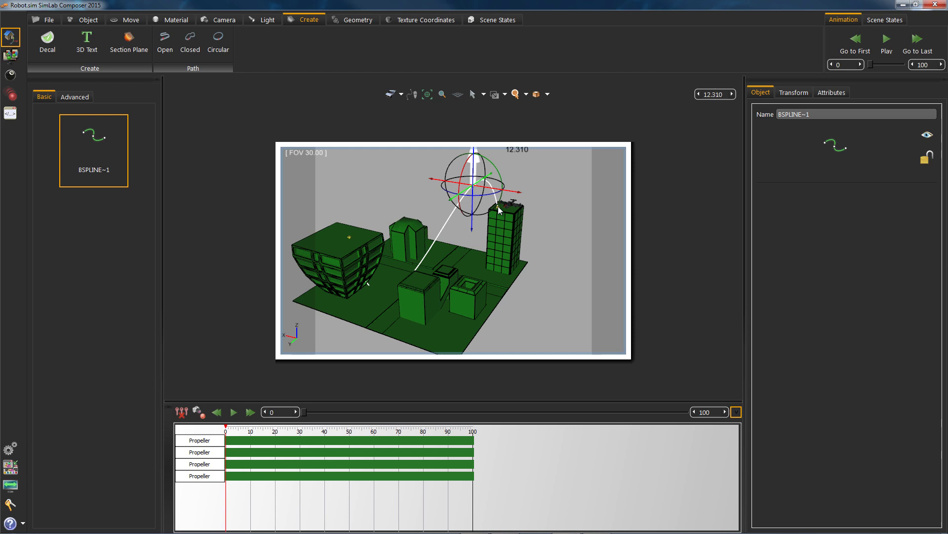
- Raise the path point at the tower's roof edge by about 5.05 units and the neighbouring third point by about 0.97
right_click_drag(508, 180, 493, 228)
middle_click_drag(493, 228, 378, 317)
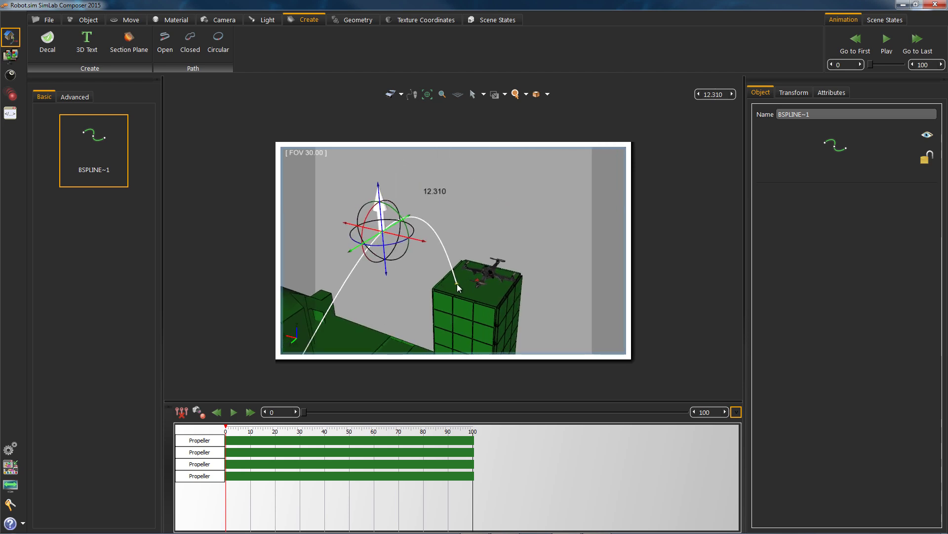
left_click(457, 284)
left_click_drag(457, 240, 459, 139)
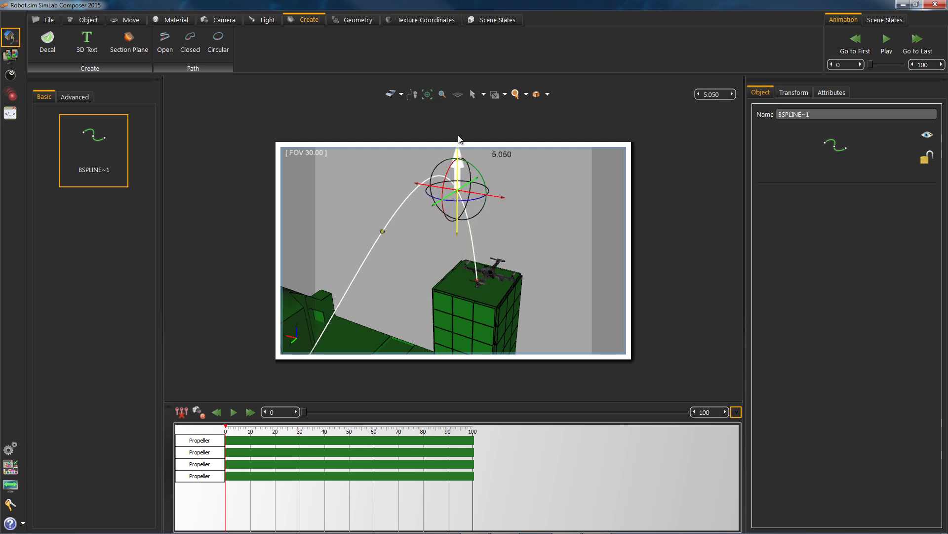
left_click(382, 231)
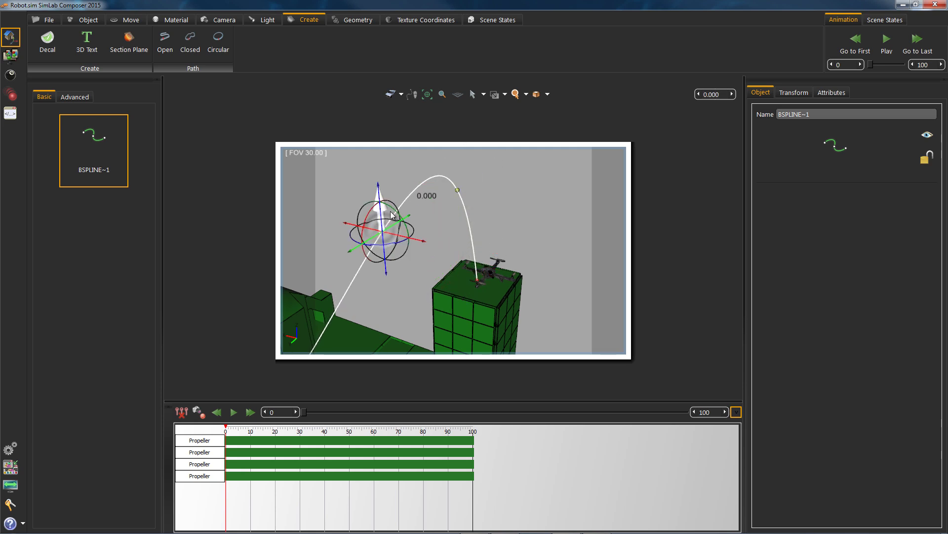
left_click_drag(379, 176, 378, 171)
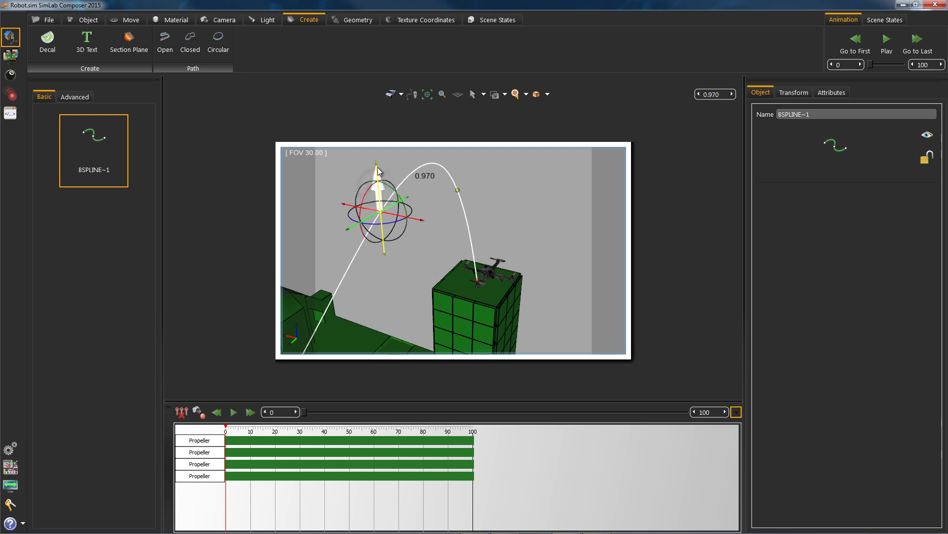
- Raise the path's fourth point, on the ground near the wide building, vertically by about 9.3 units
middle_click_drag(464, 227, 575, 189)
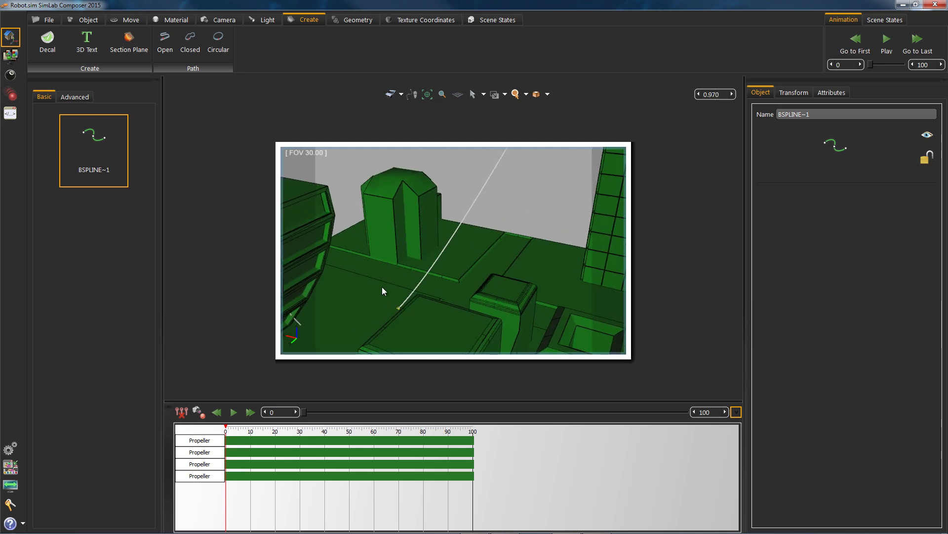
left_click(398, 308)
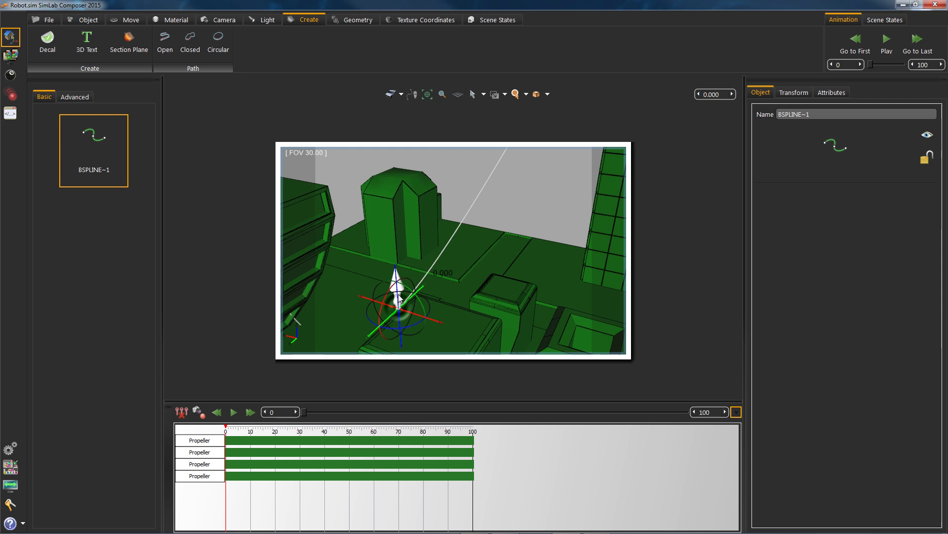
left_click_drag(396, 279, 404, 125)
middle_click_drag(420, 241, 425, 293)
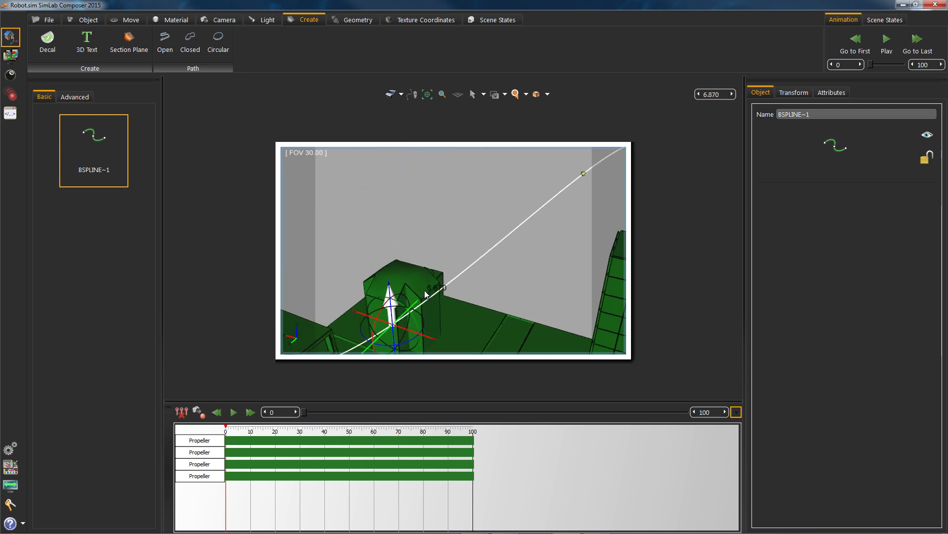
scroll(418, 217, "down", 5)
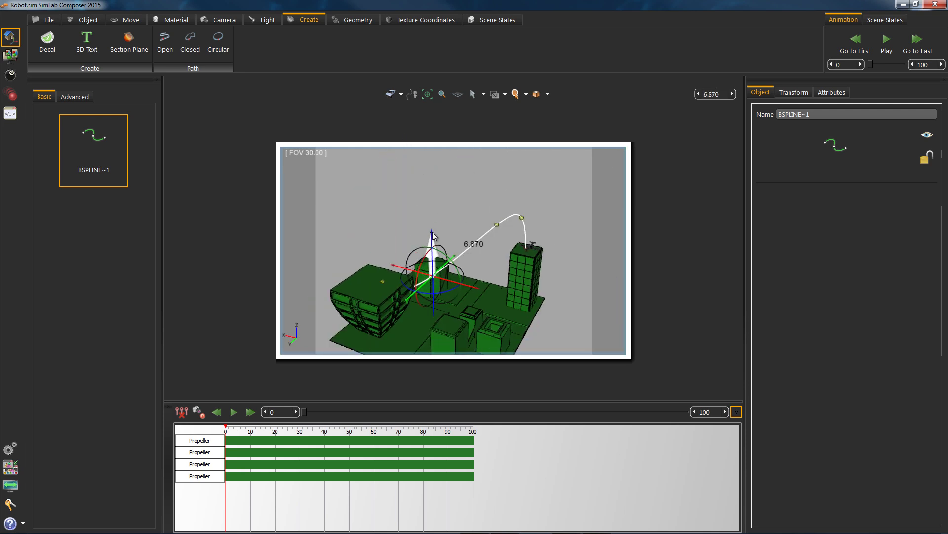
mouse_move(431, 235)
left_mouse_down()
mouse_move(428, 208)
mouse_move(431, 218)
left_mouse_up()
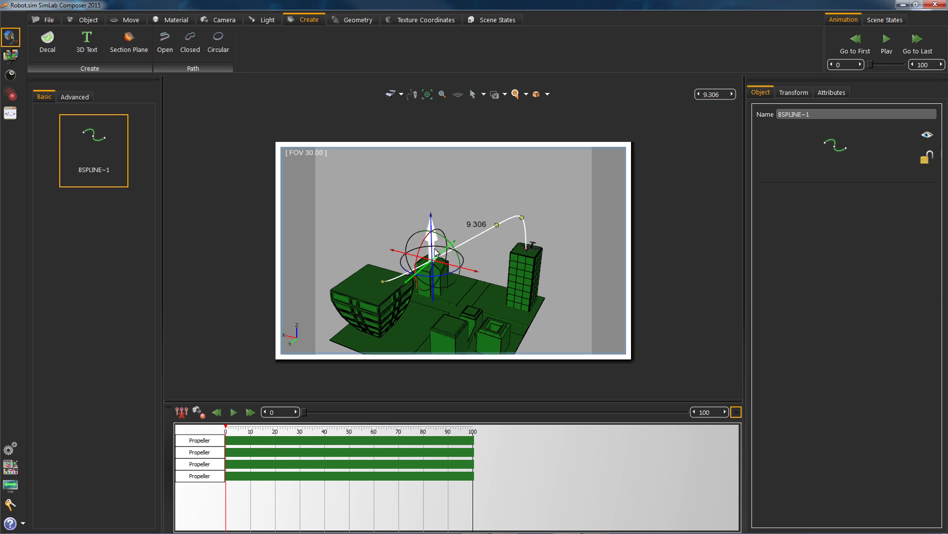
- Lower the path point above the tower roof by about 1.37 units, and deselect the path
mouse_move(499, 224)
middle_mouse_down()
mouse_move(499, 289)
mouse_move(487, 292)
mouse_move(455, 220)
mouse_move(453, 248)
mouse_move(429, 284)
mouse_move(419, 272)
mouse_move(495, 230)
middle_mouse_up()
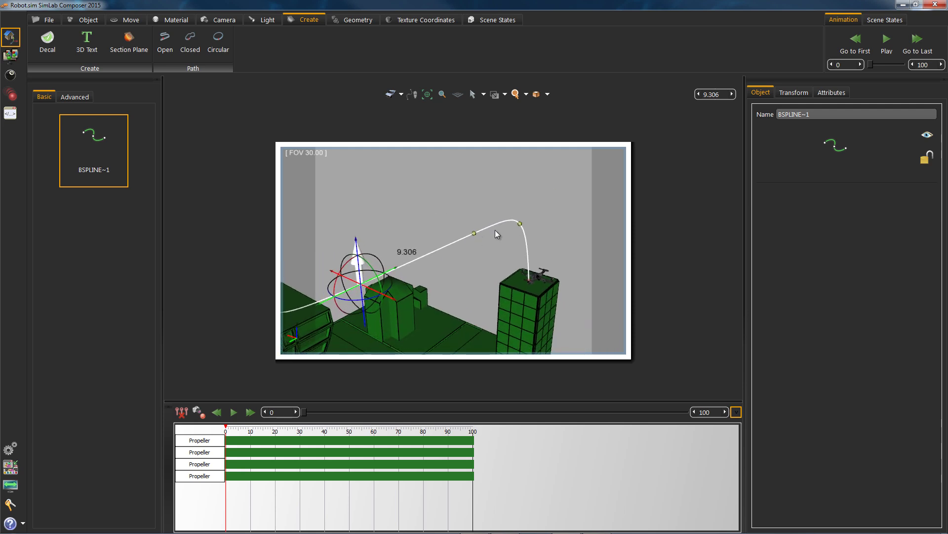
left_click(521, 226)
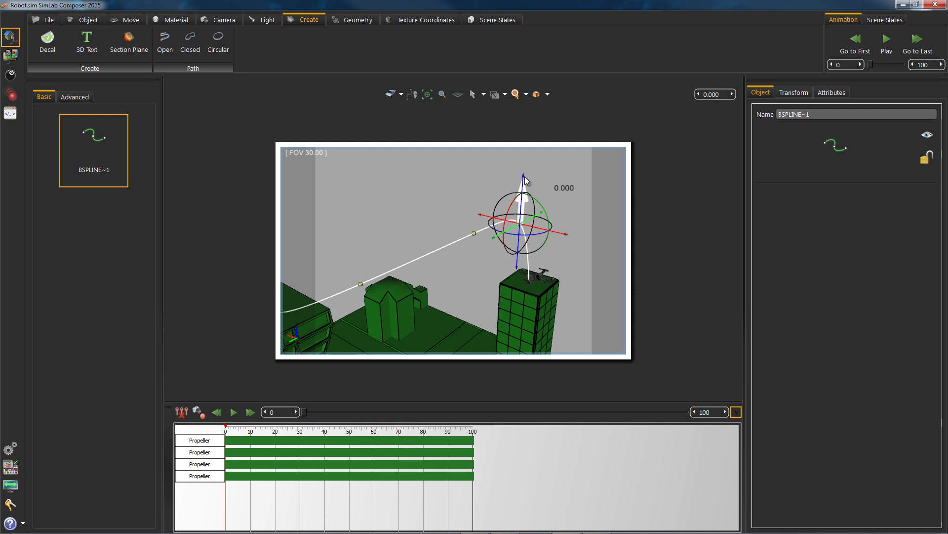
left_click_drag(524, 180, 524, 198)
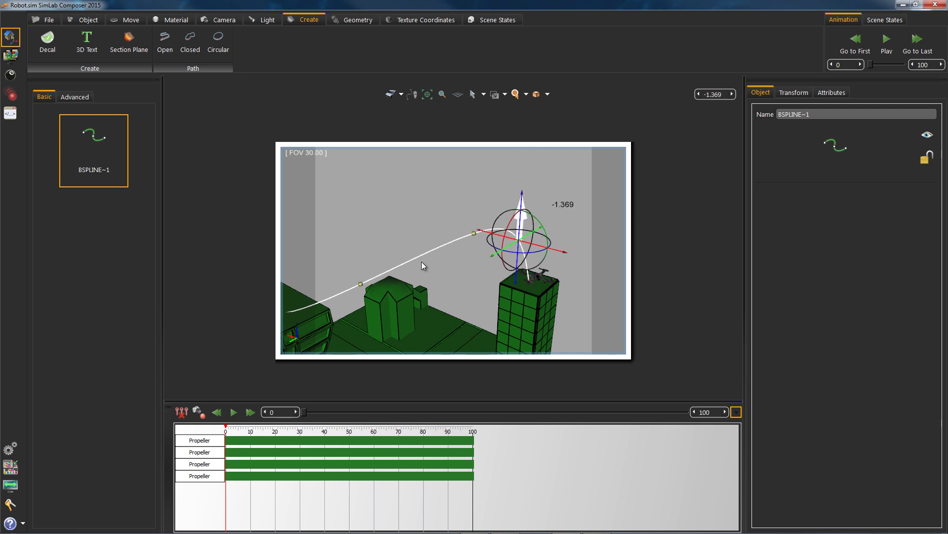
mouse_move(422, 262)
middle_mouse_down()
mouse_move(449, 254)
mouse_move(423, 254)
middle_mouse_up()
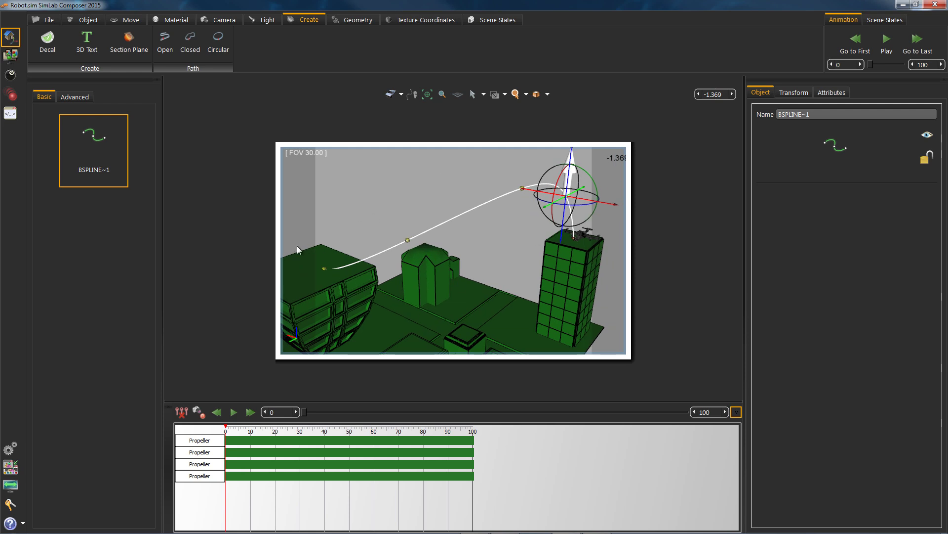
left_click(526, 218)
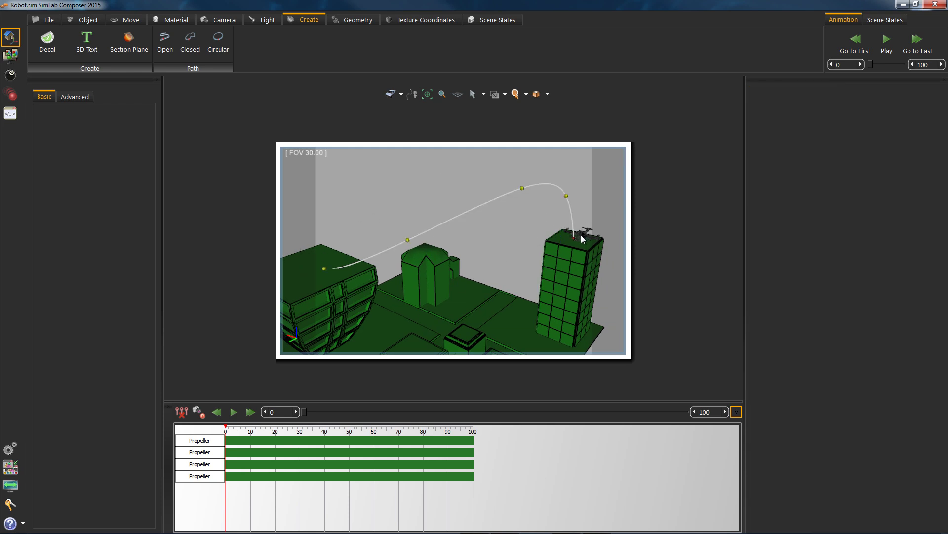
- Make the whole Quadcopter_N1432_1 follow the drawn path over frames 0 to 100, with constant speed from 40 to 100, and preview the flight
left_click(581, 235)
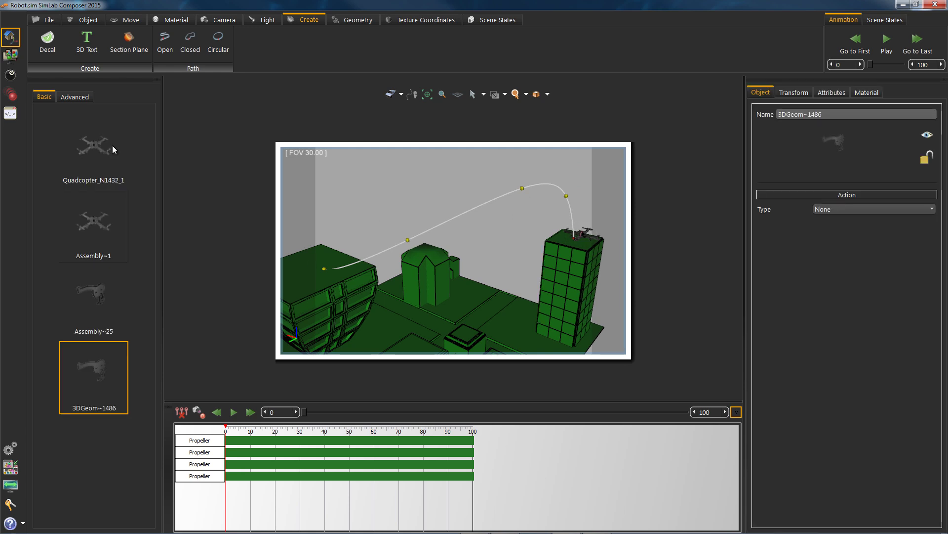
left_click(99, 144)
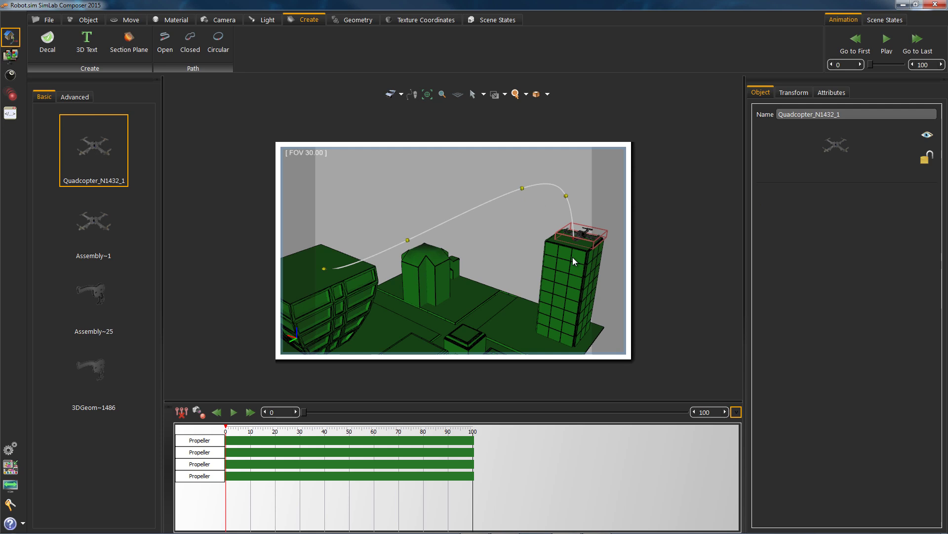
left_click(10, 93)
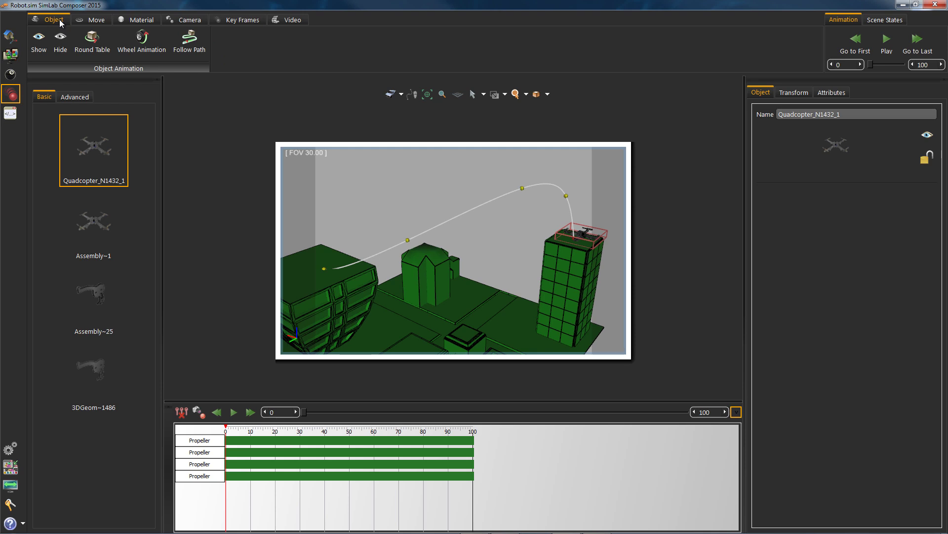
left_click(188, 42)
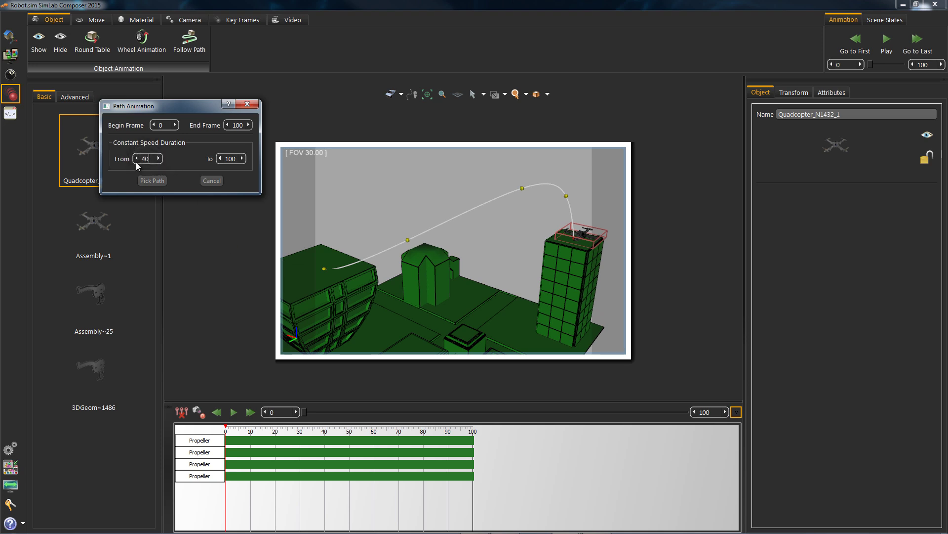
left_click(232, 159)
left_click(159, 182)
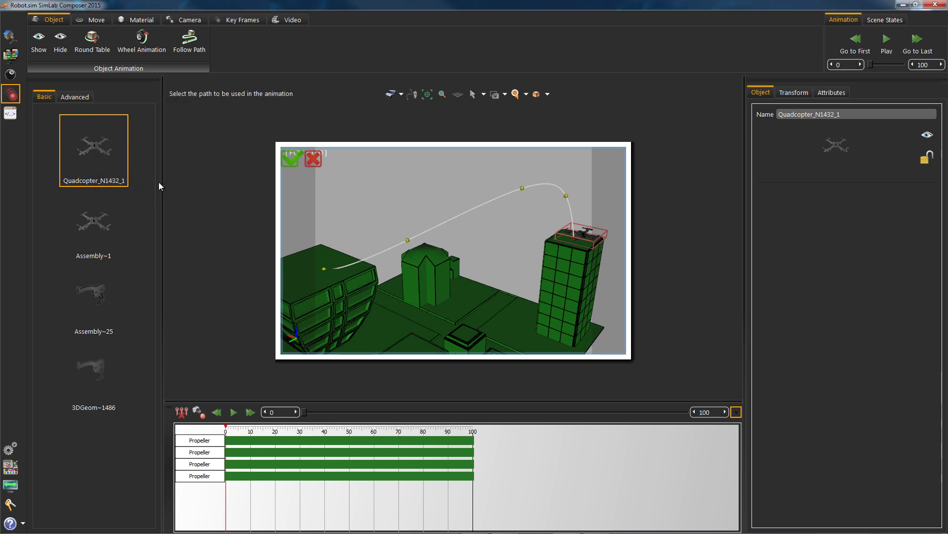
left_click(523, 189)
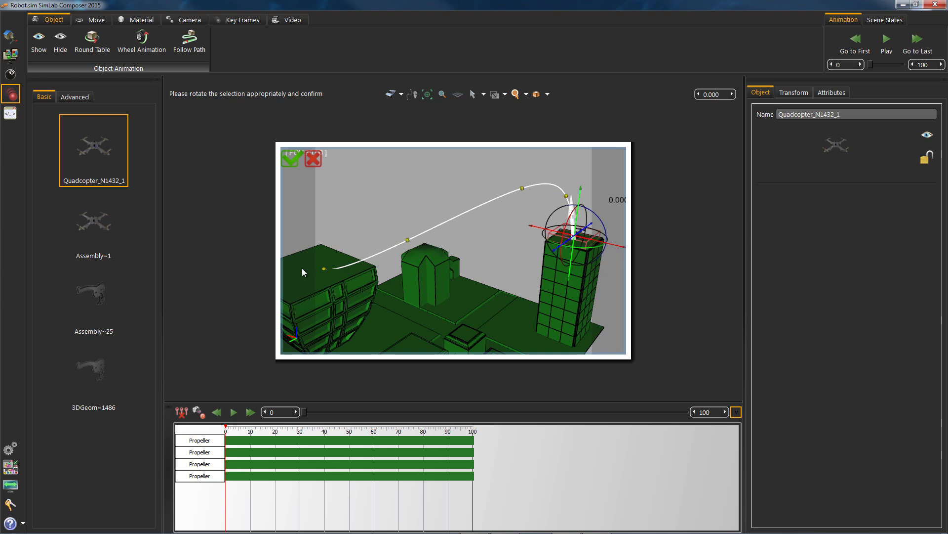
left_click(292, 159)
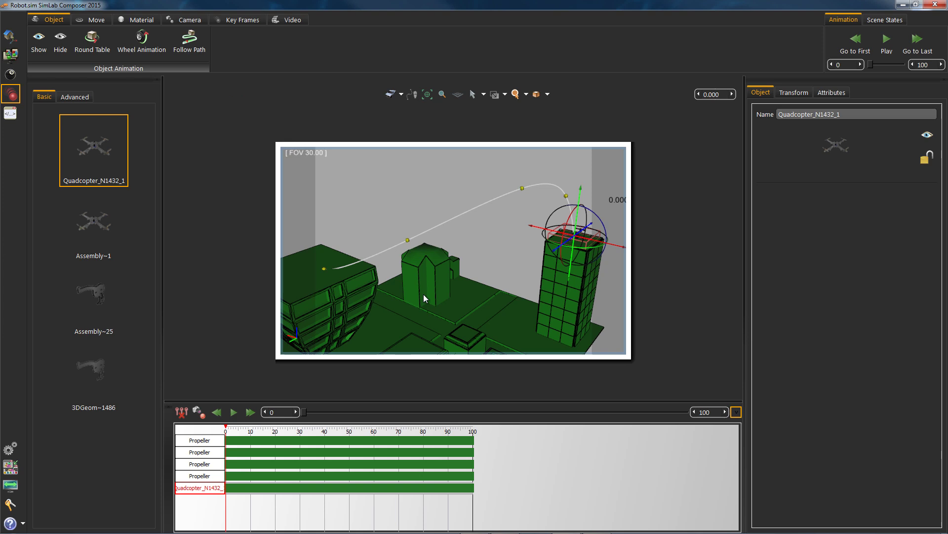
left_click(233, 413)
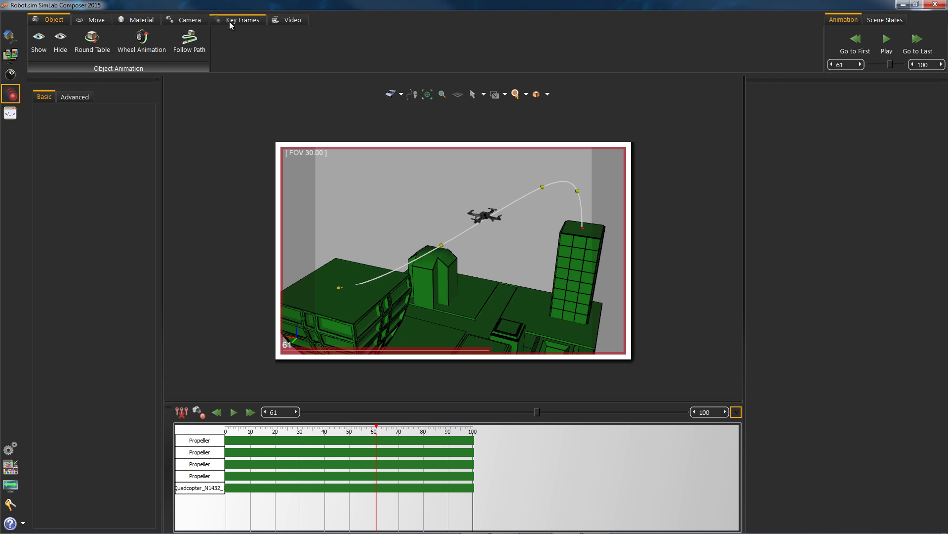
- Scale the animation time line by a factor of 1.50
left_click(244, 22)
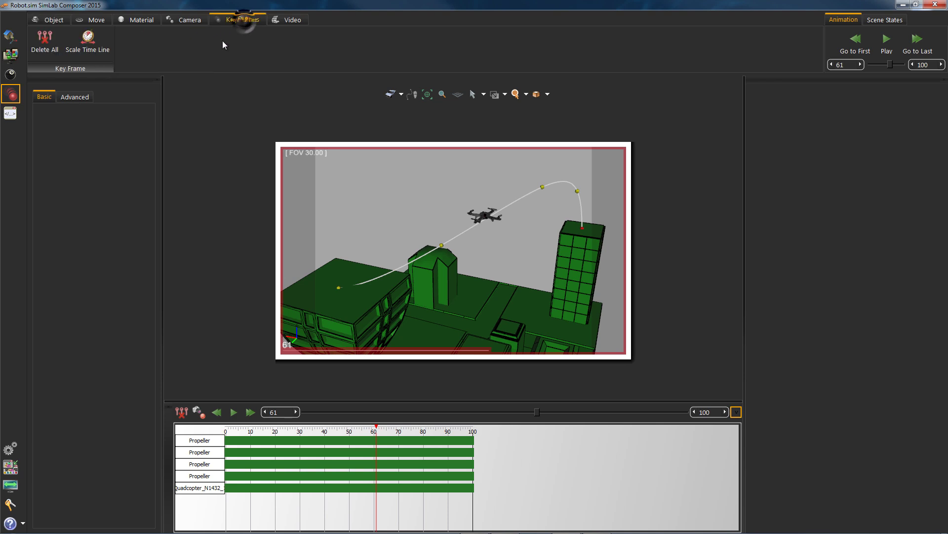
left_click(88, 43)
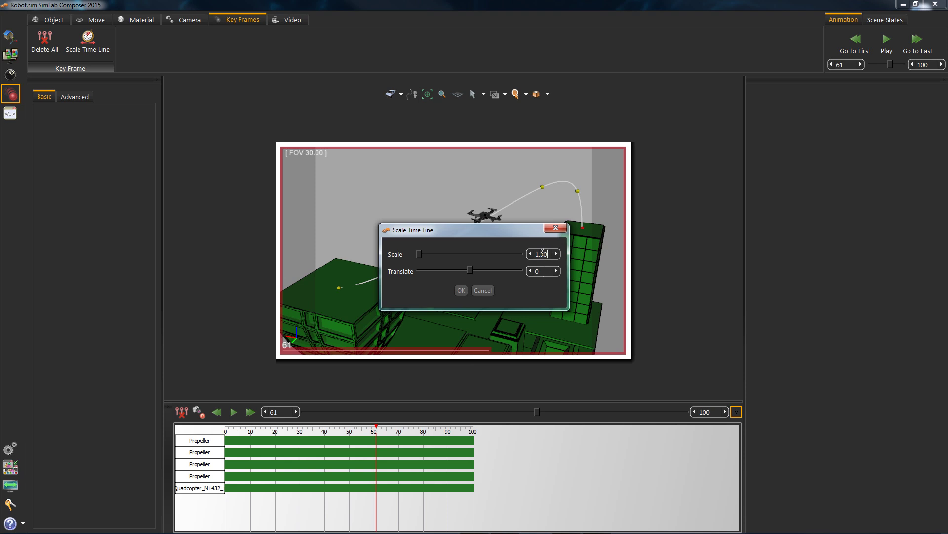
left_click(461, 290)
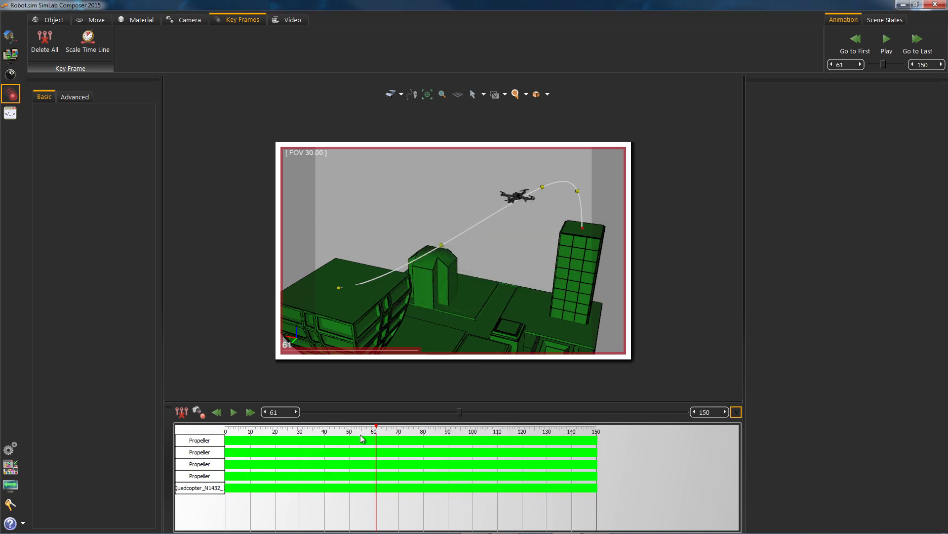
- Replay the lengthened flight animation from its start and return to frame 0
left_click_drag(459, 413, 300, 424)
left_click(234, 413)
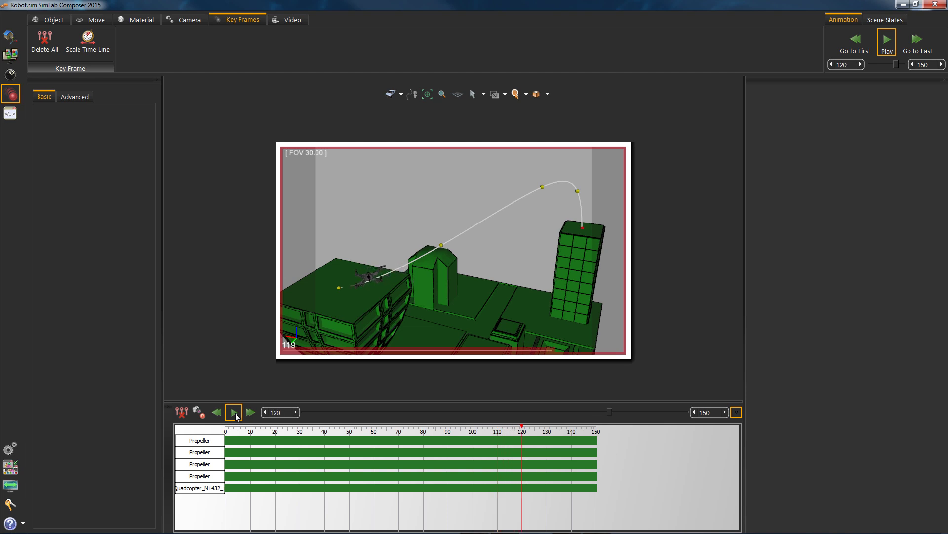
left_click(235, 413)
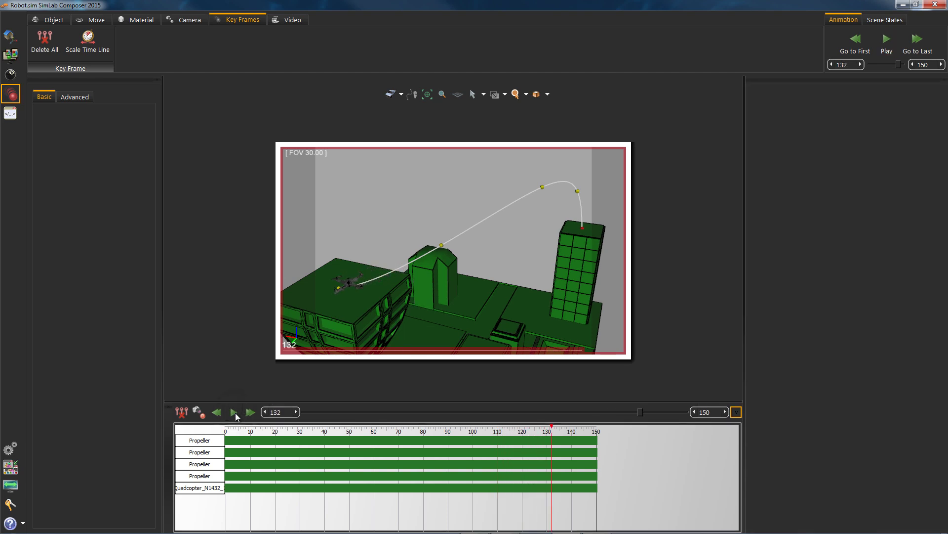
left_click(217, 412)
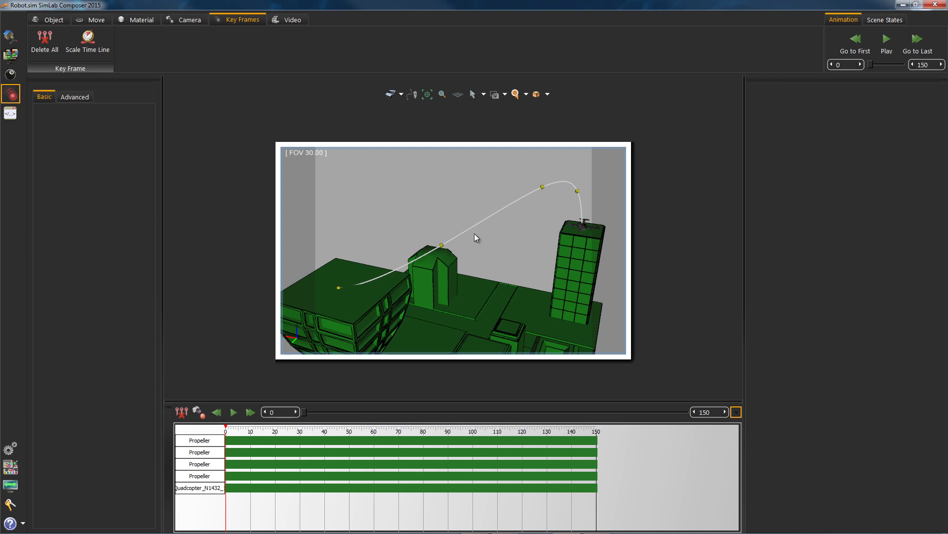
- Create a new camera from a view looking over the wide building's roof toward the tower
left_click_drag(432, 226, 536, 220)
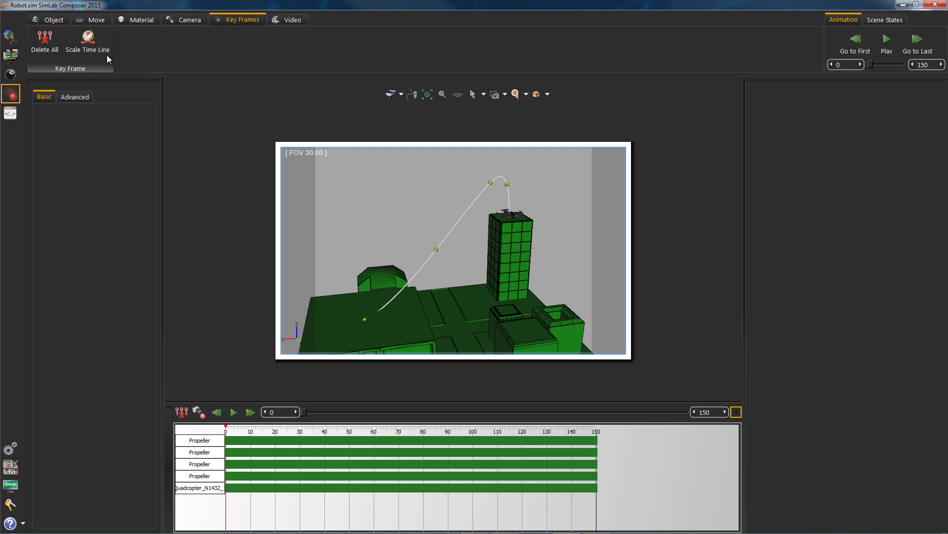
left_click(10, 35)
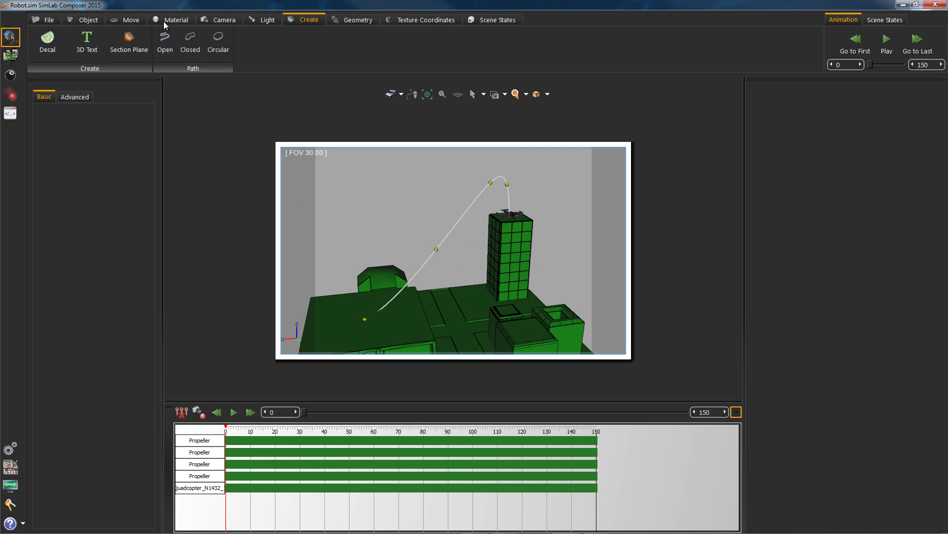
left_click(222, 19)
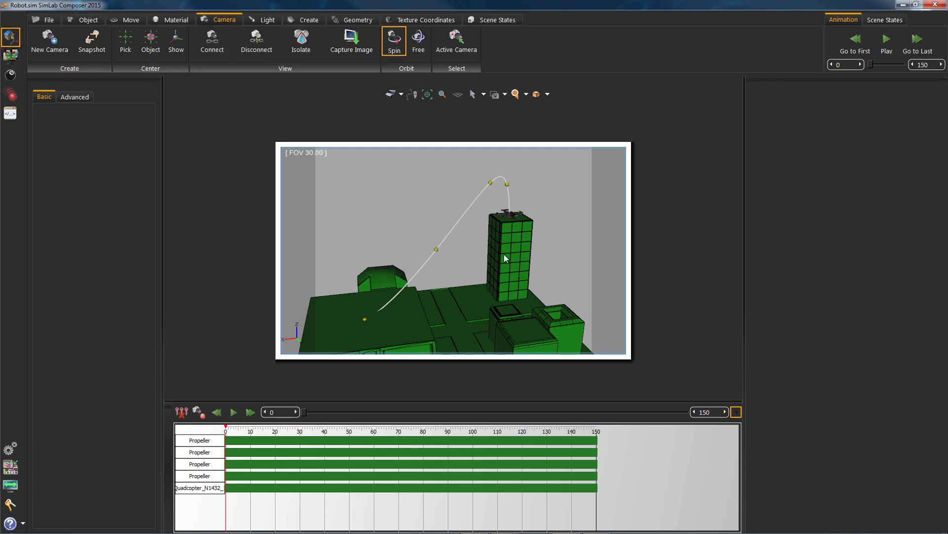
left_click(47, 39)
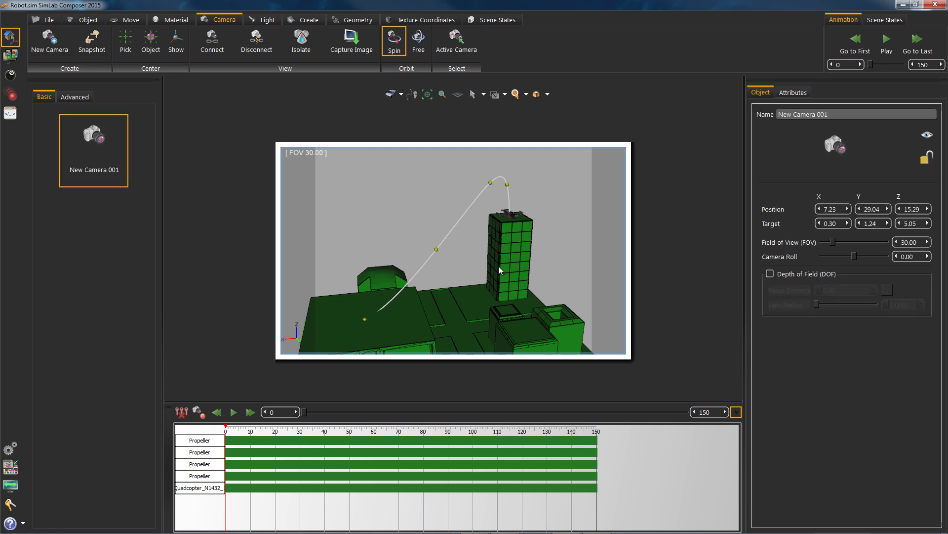
- Locate New Camera 001 in the scene, select it and connect the view to it
scroll(499, 266, "down", 5)
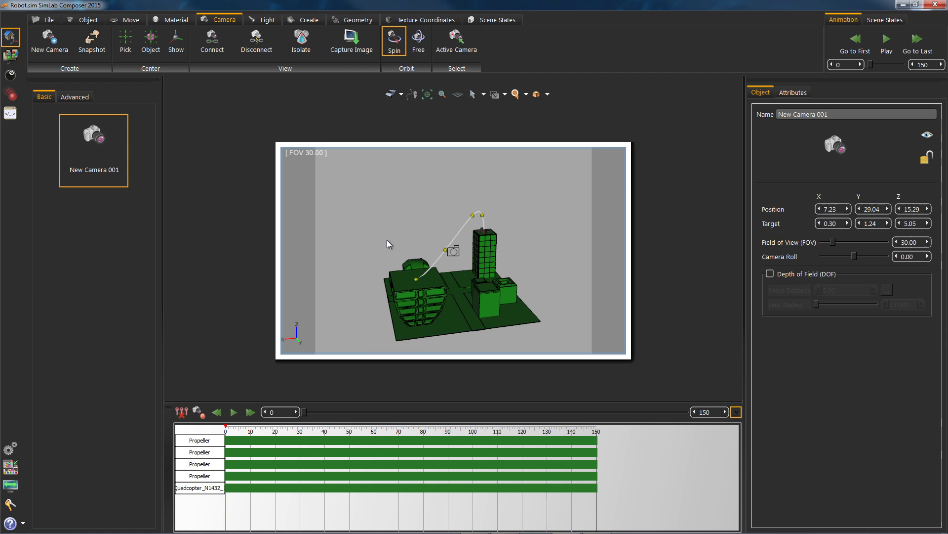
left_click_drag(387, 241, 530, 289)
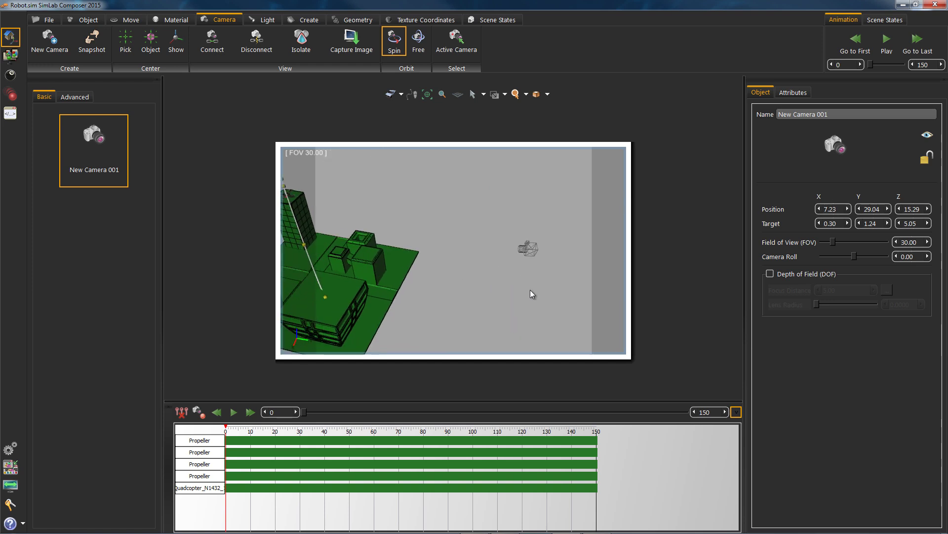
mouse_move(434, 262)
left_mouse_down()
mouse_move(515, 265)
mouse_move(484, 259)
mouse_move(448, 271)
left_mouse_up()
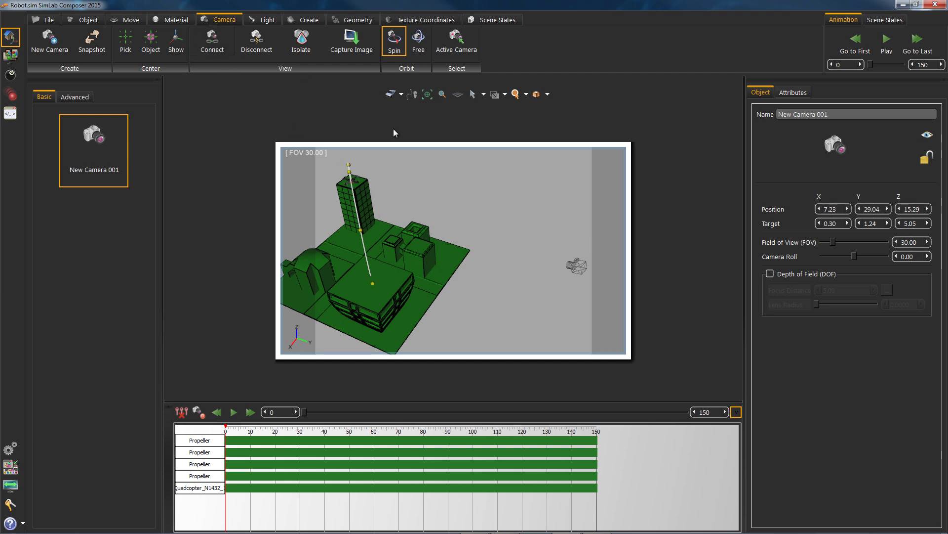
left_click(510, 241)
left_click(577, 265)
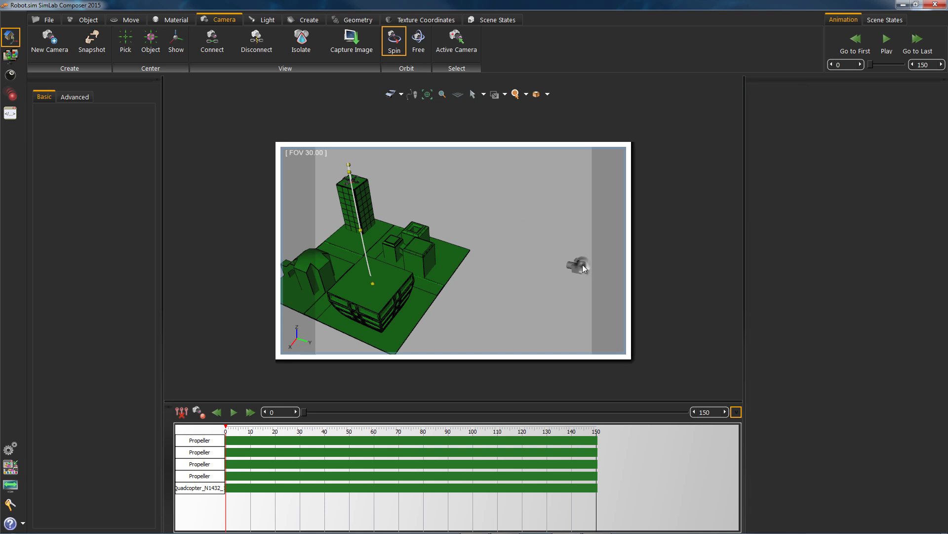
left_click(213, 45)
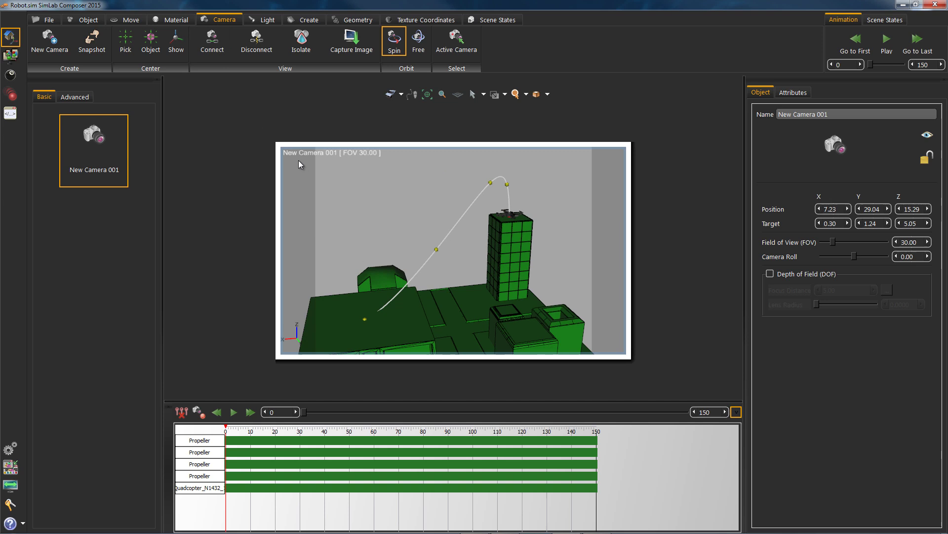
- Frame the quadcopter on the tower roof close up with New Camera 001, positioned at about -12.4, -14.4, 7.0 and targeting about -8.3, -8.7, 5.3
middle_click_drag(419, 184, 336, 186)
scroll(436, 229, "up", 5)
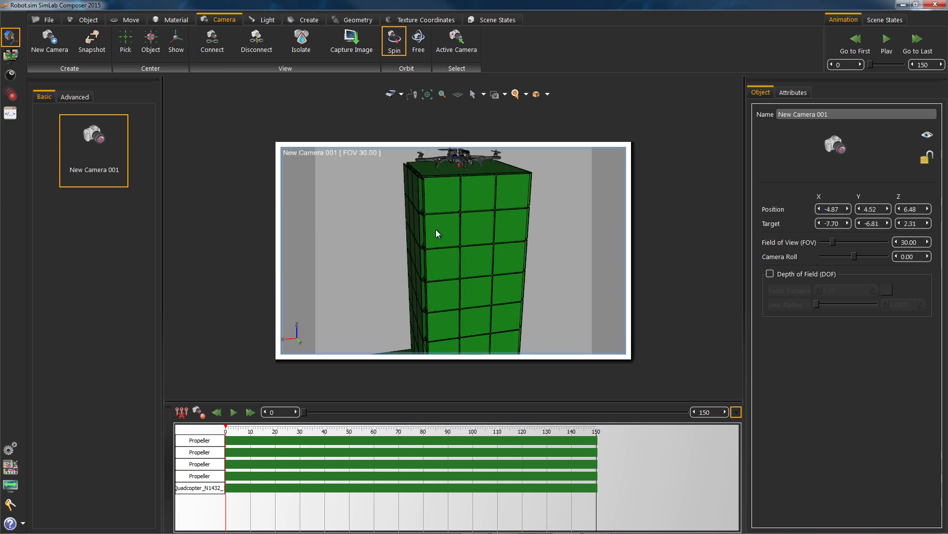
left_click_drag(435, 229, 417, 307)
left_click_drag(386, 257, 437, 257)
scroll(443, 282, "up", 5)
middle_click_drag(436, 257, 456, 260)
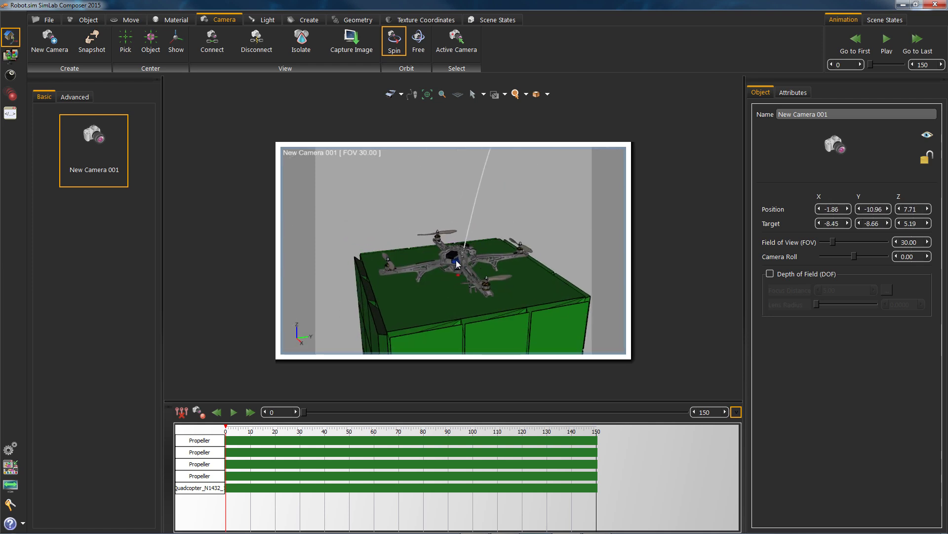
left_click_drag(456, 264, 676, 248)
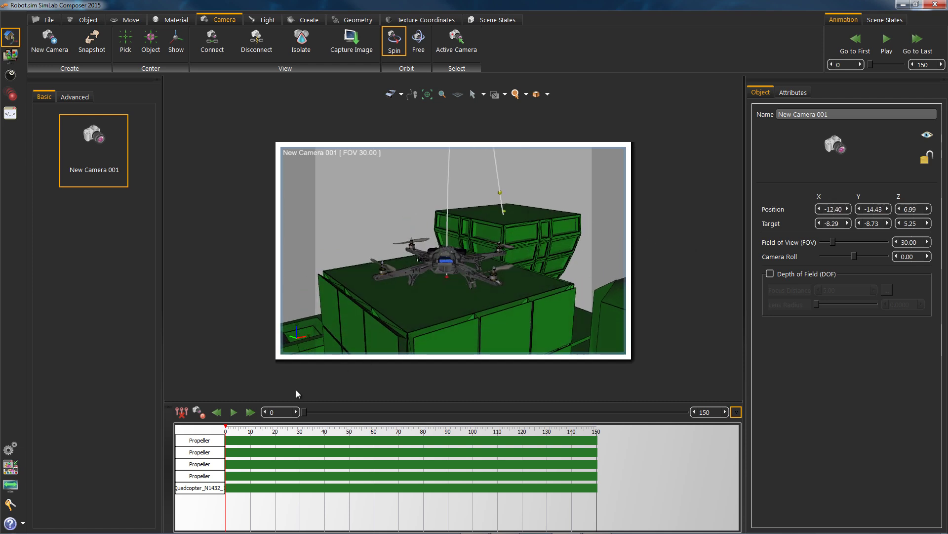
- Preview the quadcopter's takeoff through New Camera 001 and return to frame 0
left_click(234, 412)
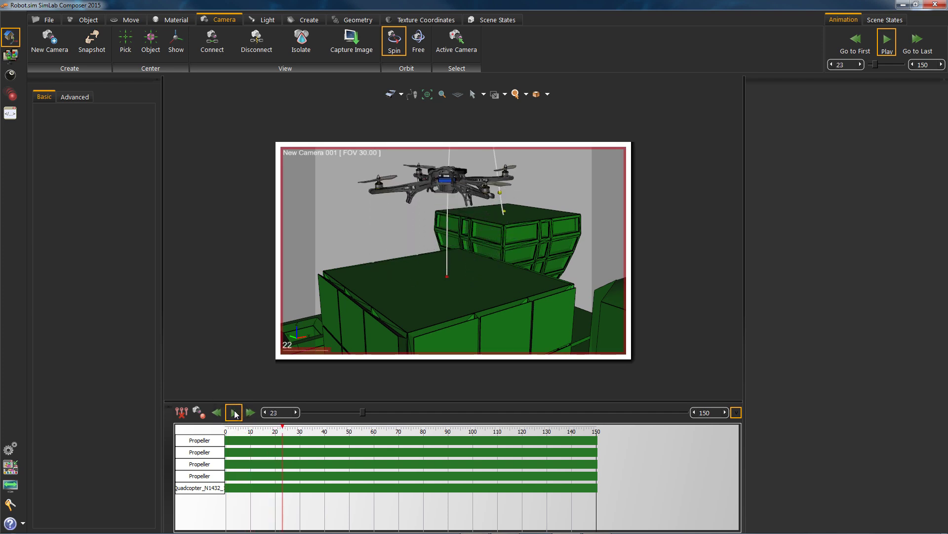
left_click(234, 412)
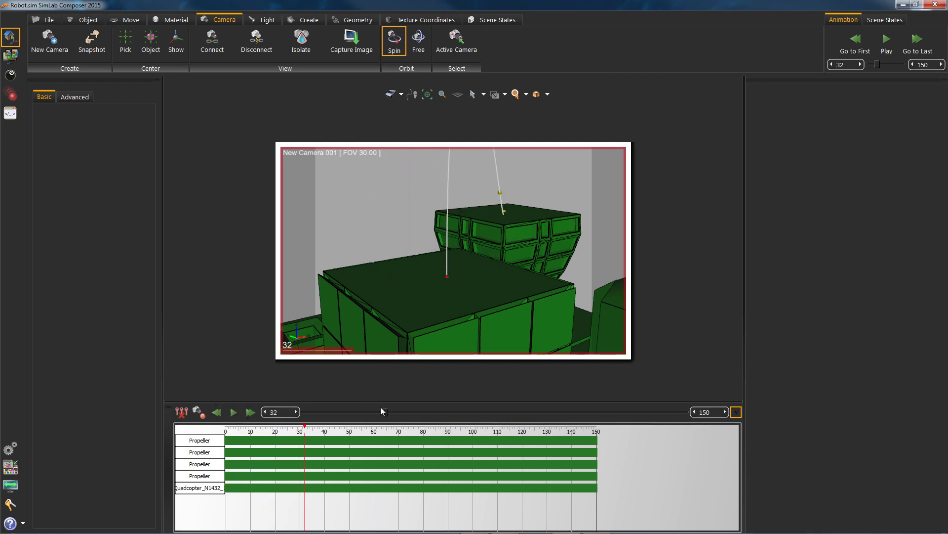
left_click_drag(385, 412, 265, 414)
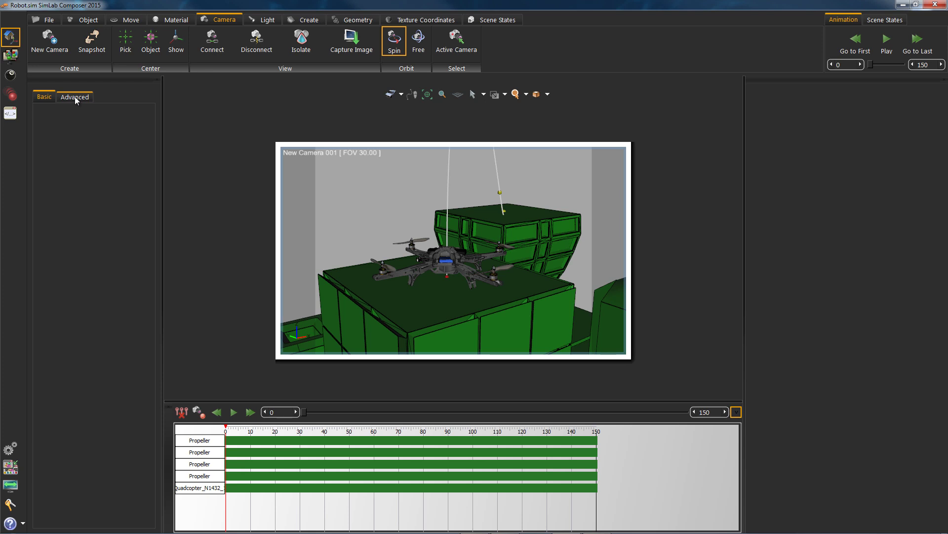
- Attach New Camera 001 to the quadcopter by nesting it under Quadcopter_N1432_1 in the scene hierarchy, and check its placement there
left_click(445, 268)
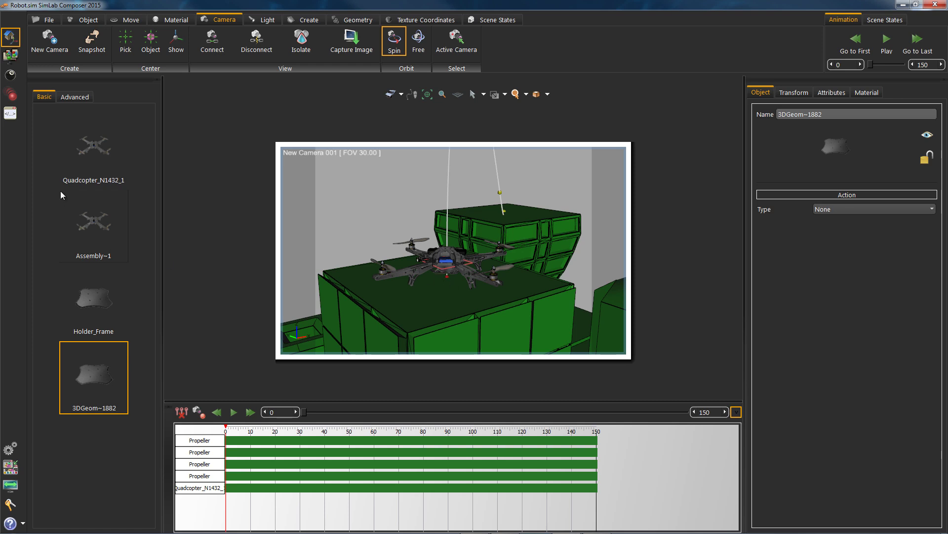
left_click(74, 97)
left_click(60, 116)
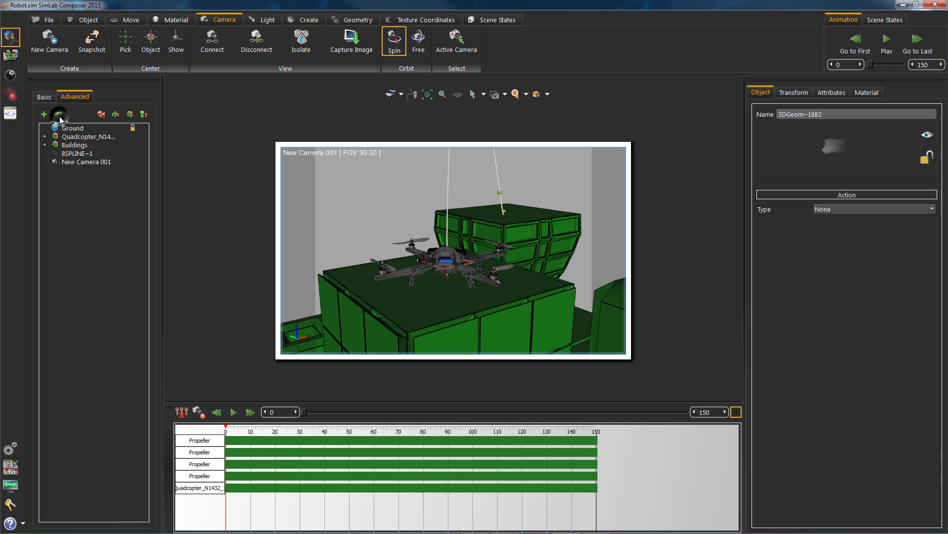
left_click(94, 137)
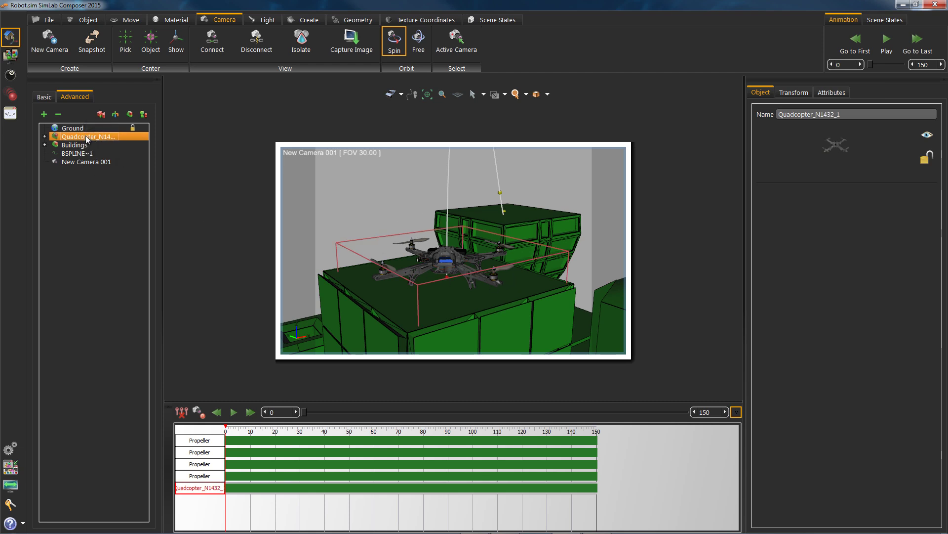
left_click(95, 163)
left_click_drag(109, 187, 80, 138)
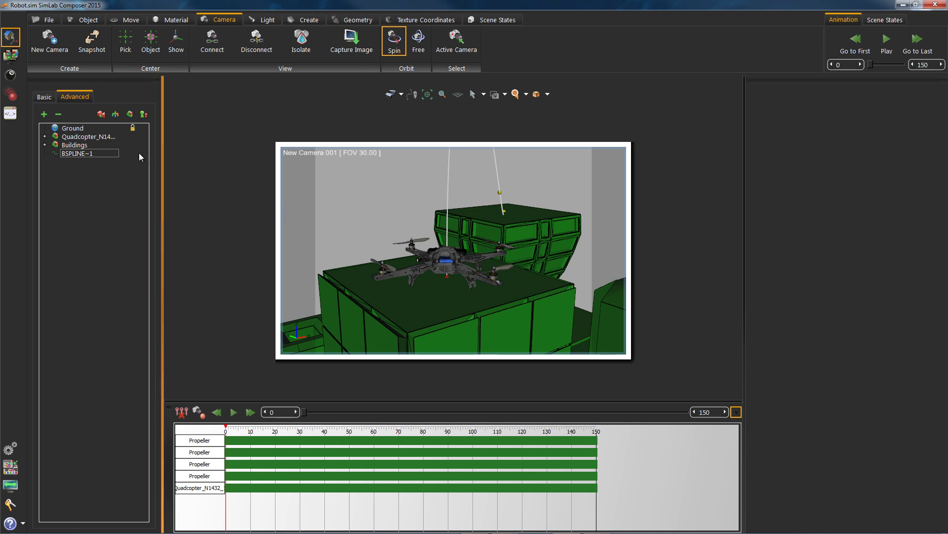
left_click(45, 136)
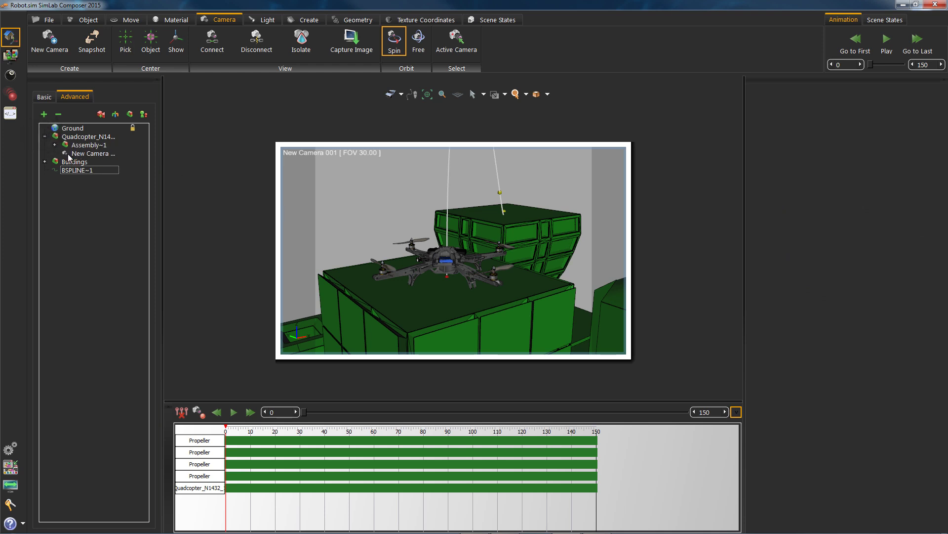
left_click(45, 136)
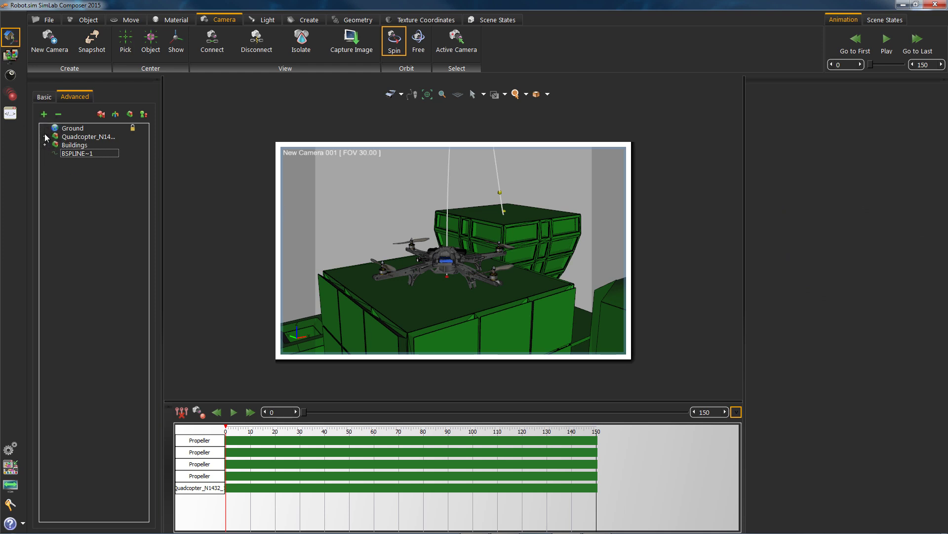
- Play the animation through the camera attached to the quadcopter and open the rendering settings
left_click(232, 411)
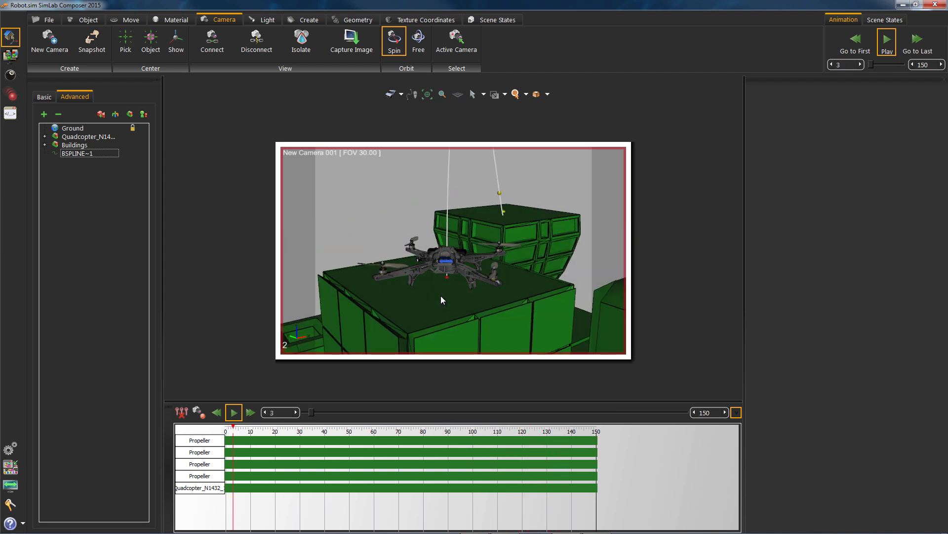
left_click(10, 74)
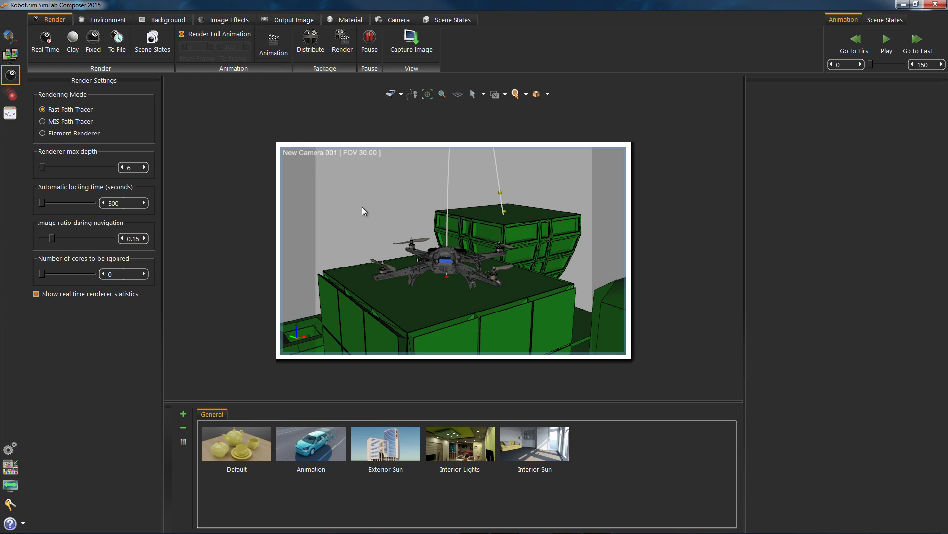
- Preview the camera view in real-time rendering with the Animation preset, and choose 640X480 as the output image size
key("ctrl+r")
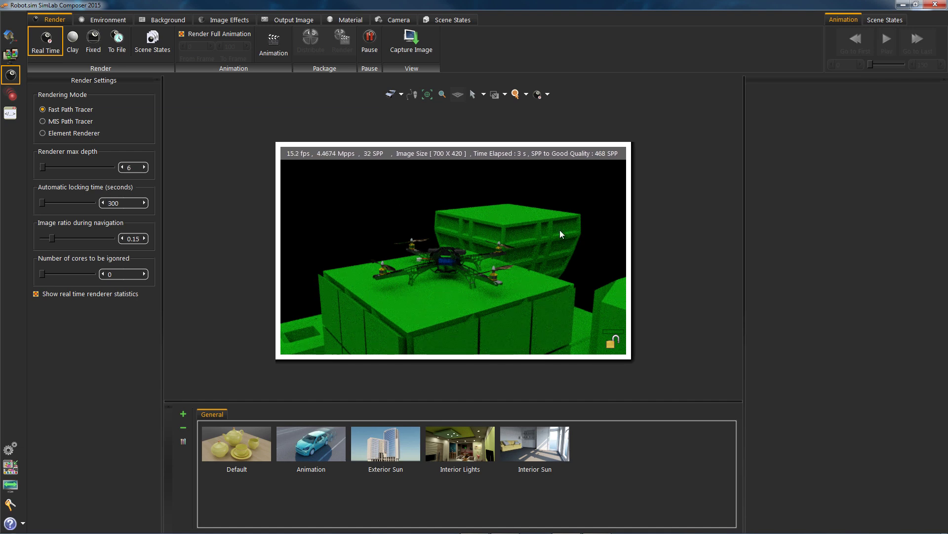
left_click(309, 443)
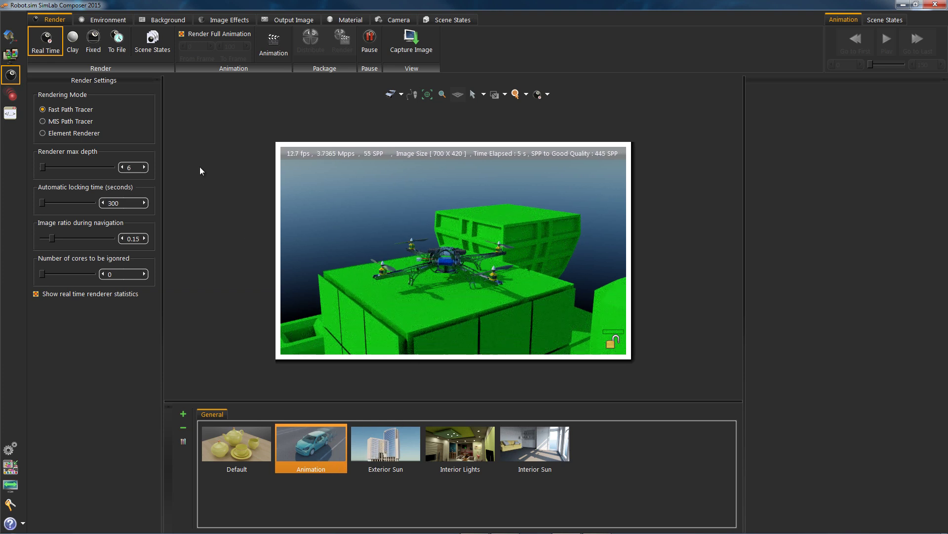
left_click(287, 18)
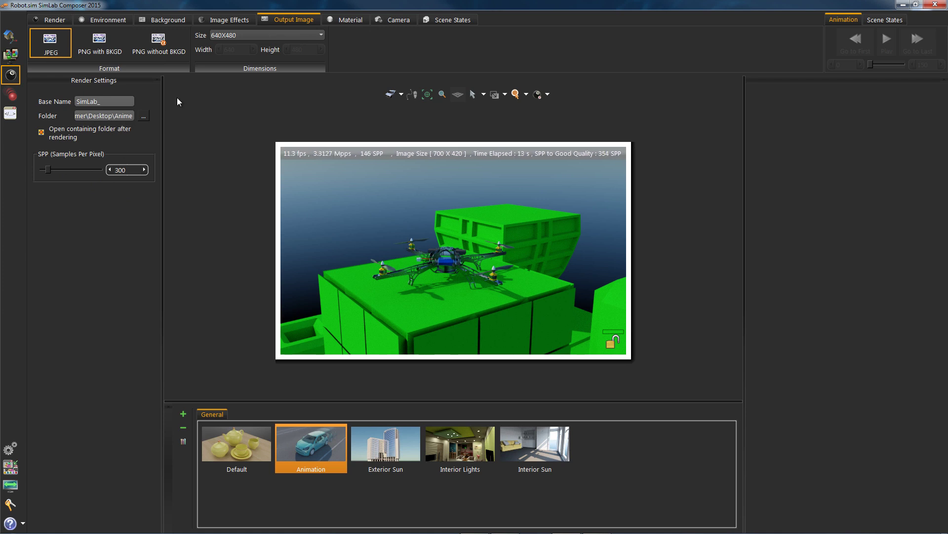
left_click(247, 35)
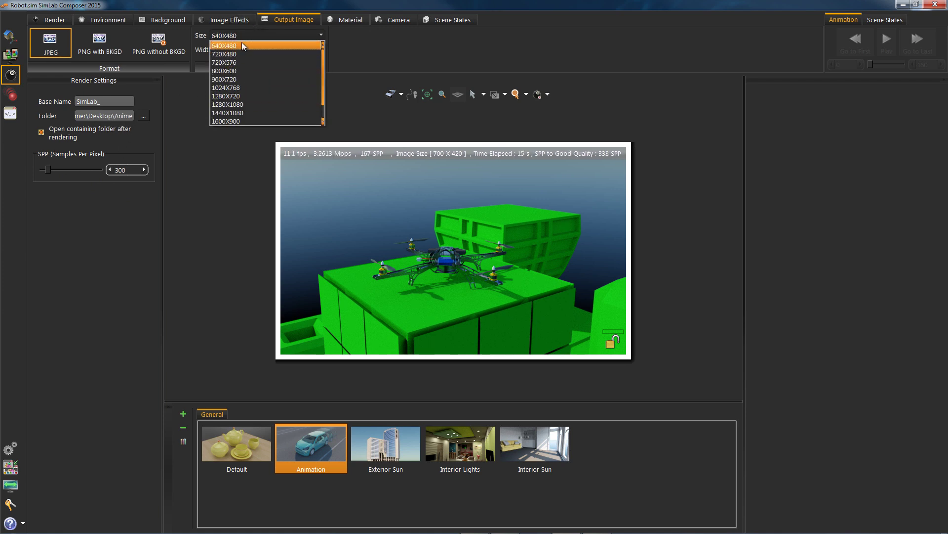
left_click(241, 45)
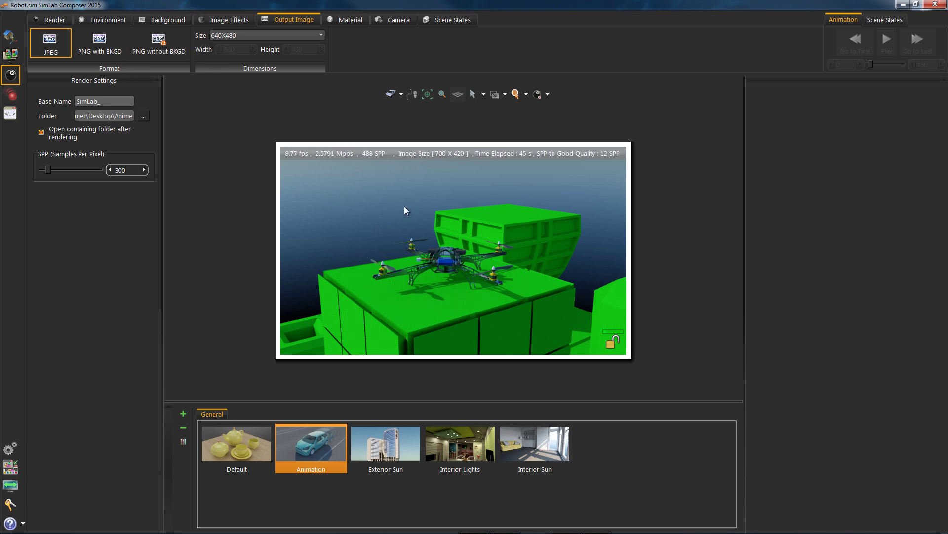
key("Escape")
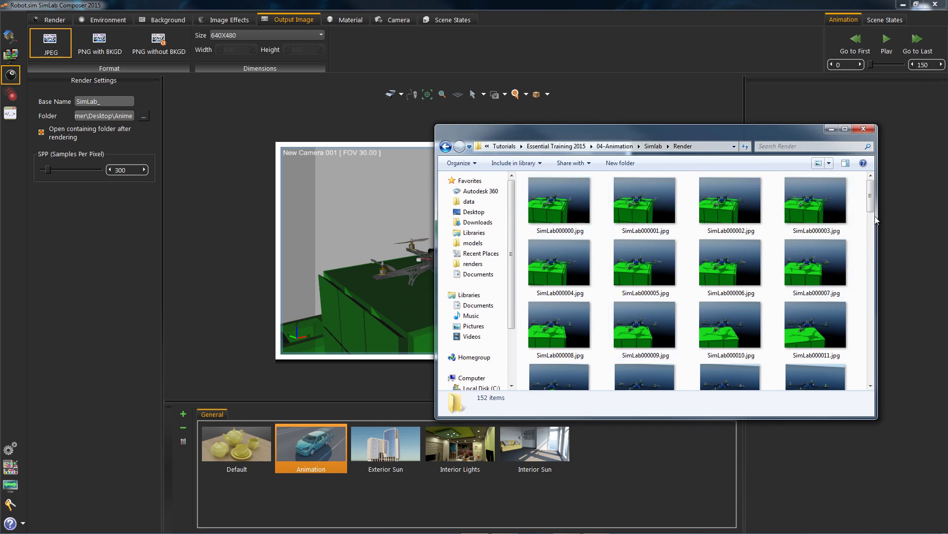
- Look over the rendered JPG frames in the Simlab\Render folder, copy the folder's path, and minimise the folder window
left_click_drag(874, 203, 859, 187)
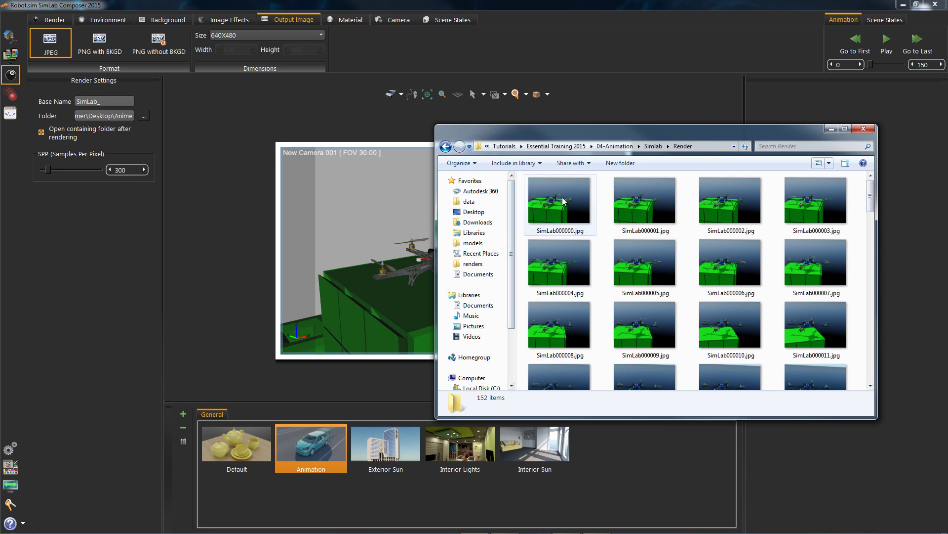
left_click(707, 147)
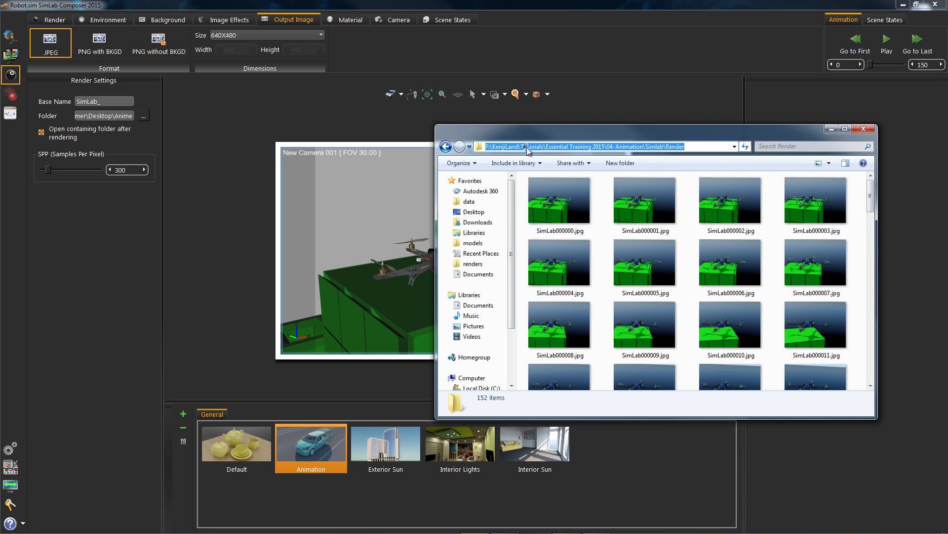
right_click(519, 147)
left_click(558, 180)
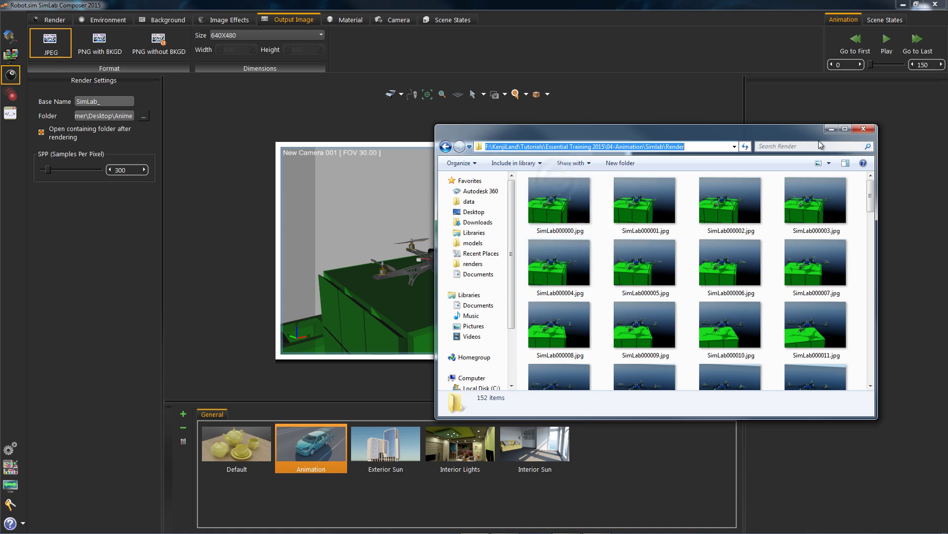
left_click(832, 129)
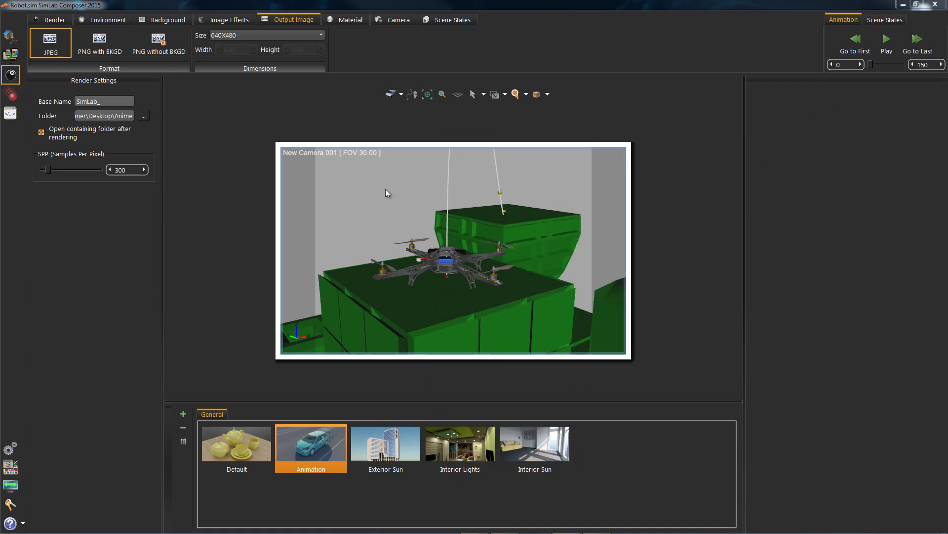
- Open Movie Maker from the animation tools and replace its input folder with the copied Simlab\Render path
left_click(10, 95)
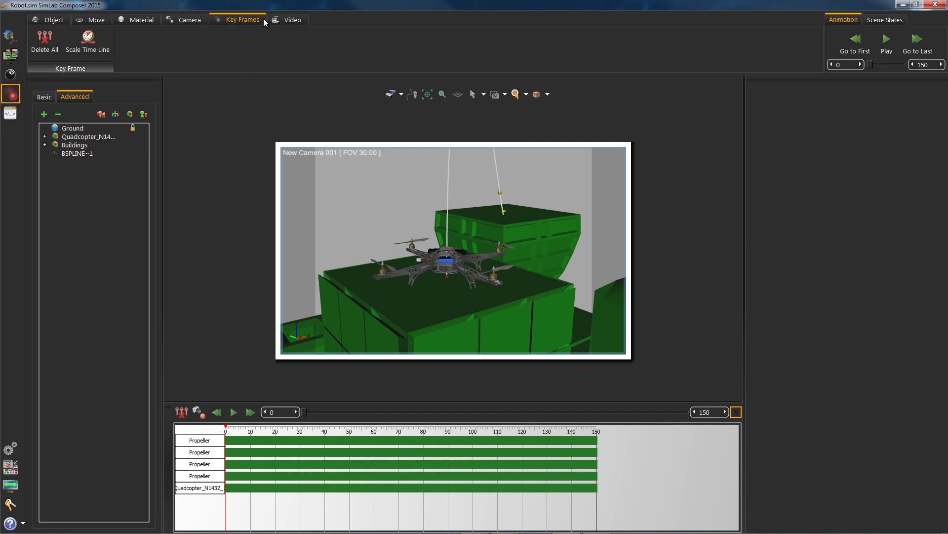
left_click(284, 20)
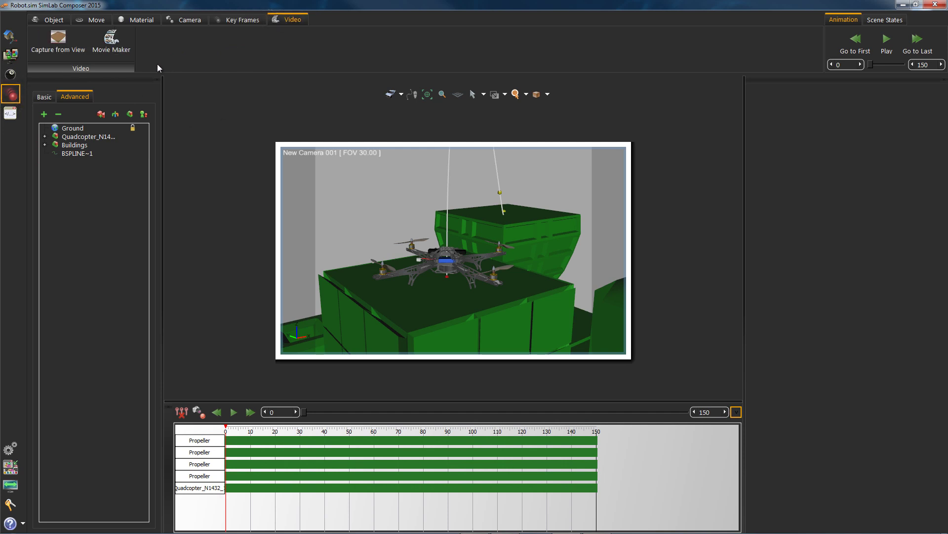
left_click(112, 43)
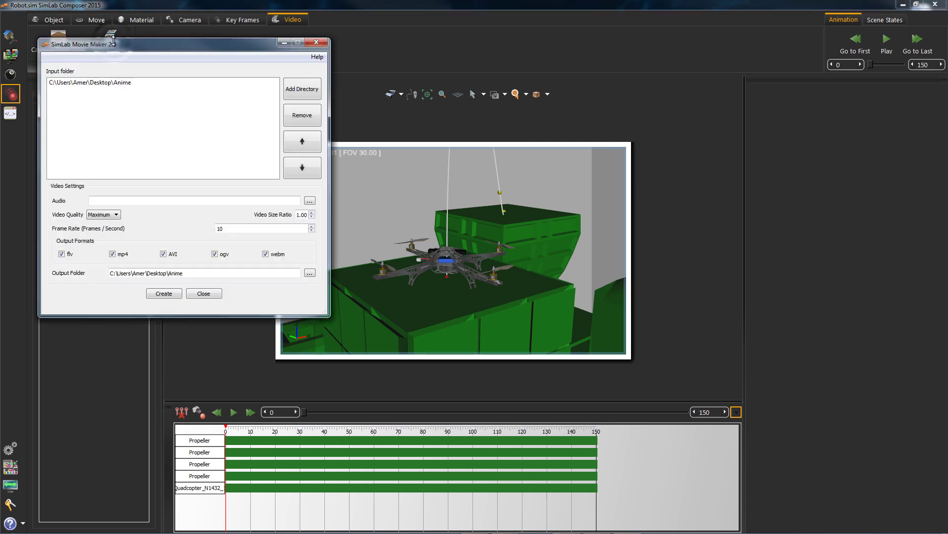
left_click(129, 84)
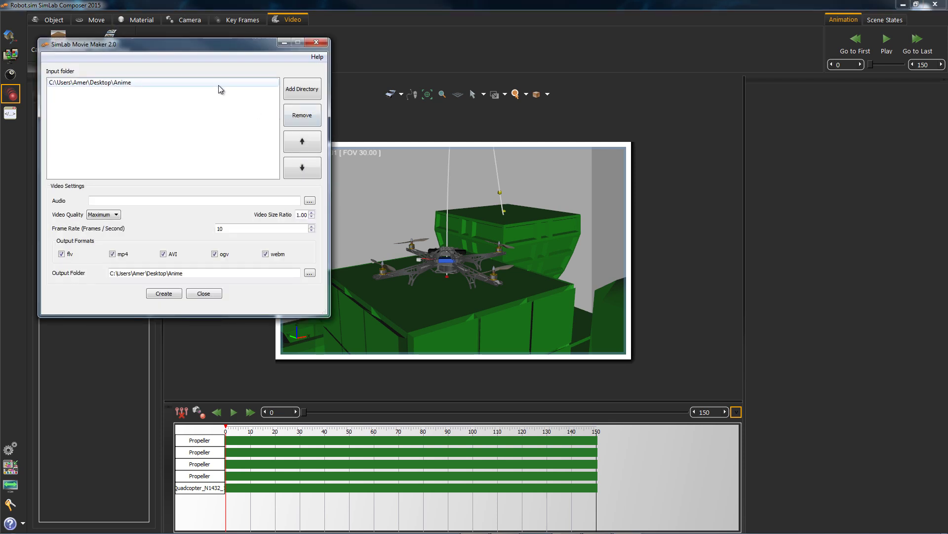
left_click(301, 115)
left_click(300, 93)
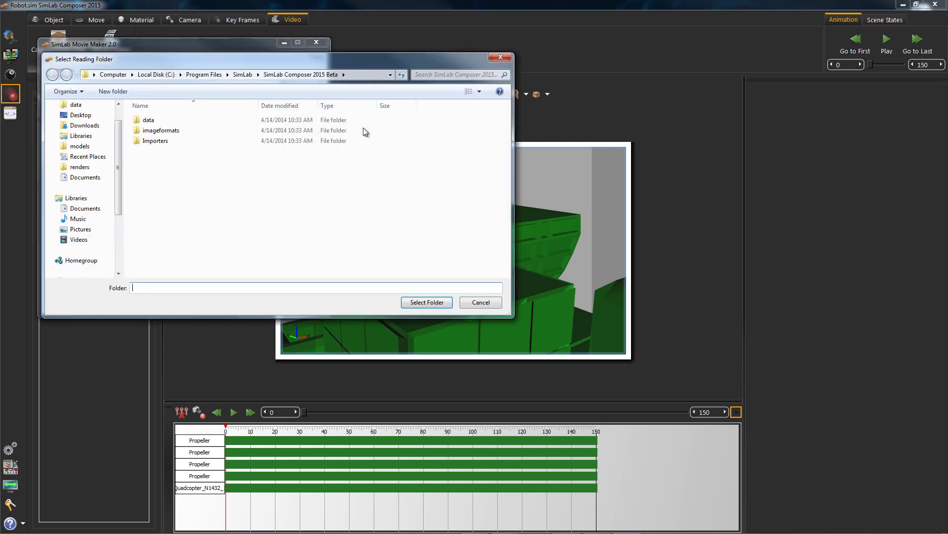
key("ctrl+v")
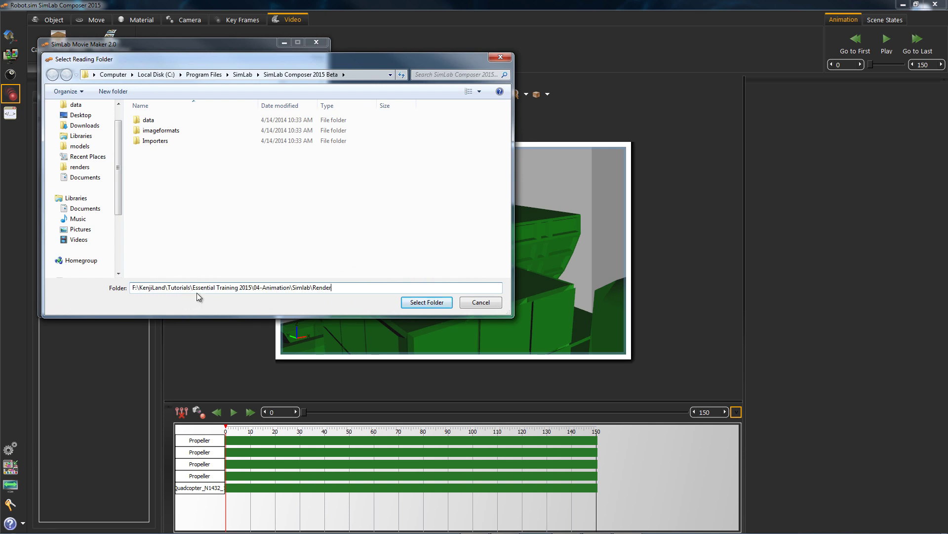
left_click(441, 303)
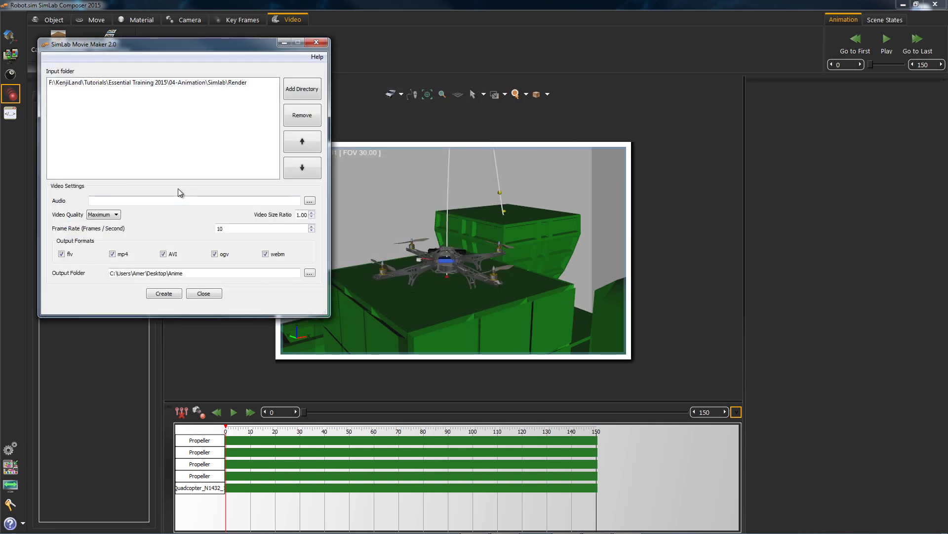
- Create the video from the rendered frames in mp4 format only, at 24 frames per second
left_click(61, 253)
left_click(162, 255)
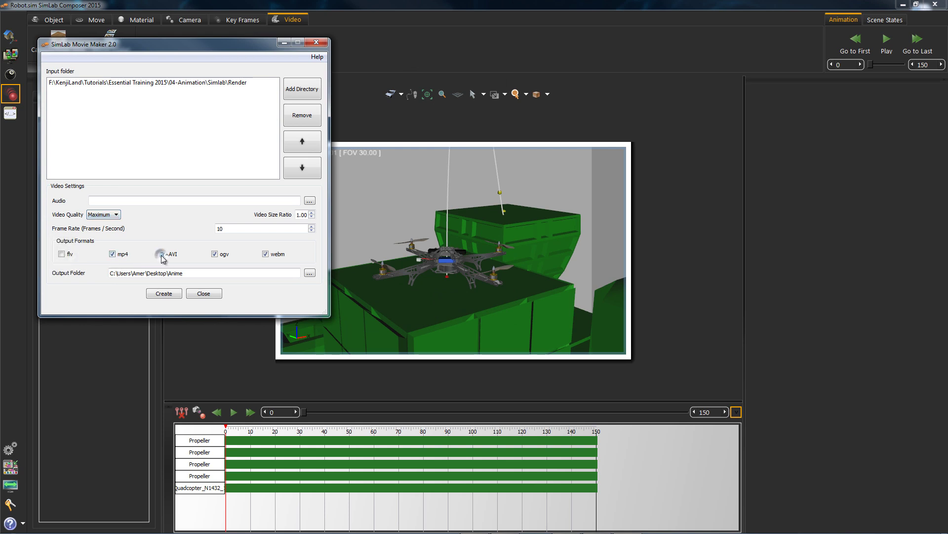
left_click(214, 254)
left_click(266, 254)
double_click(238, 229)
type("24")
left_click(164, 295)
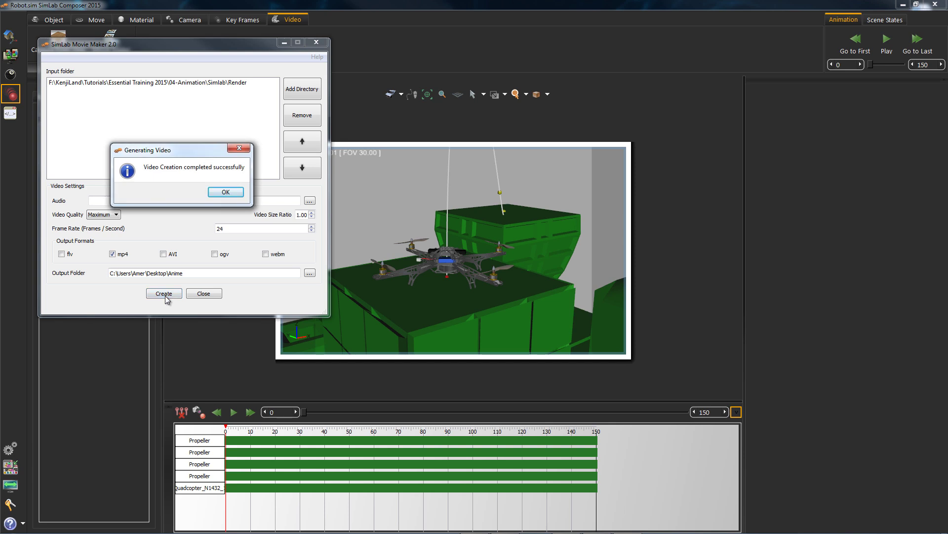
left_click(225, 192)
key("alt+Tab")
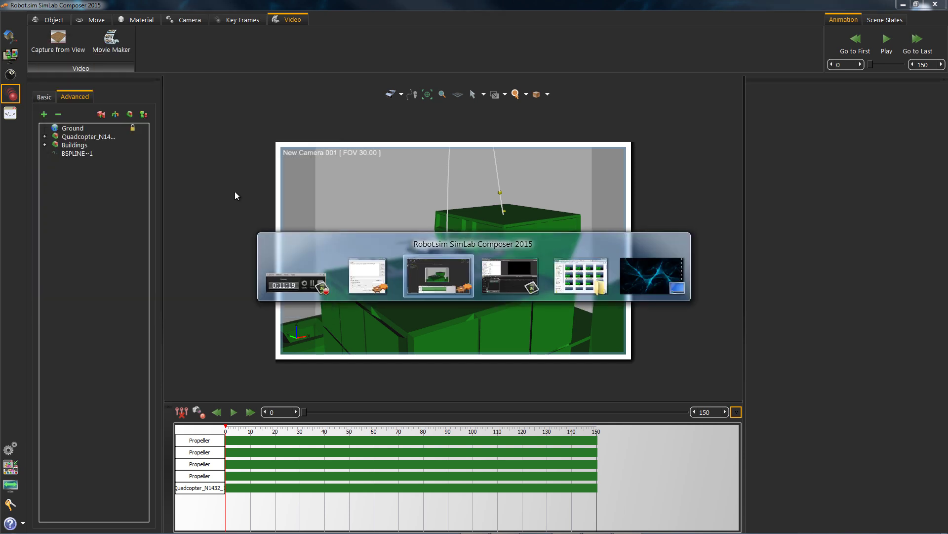